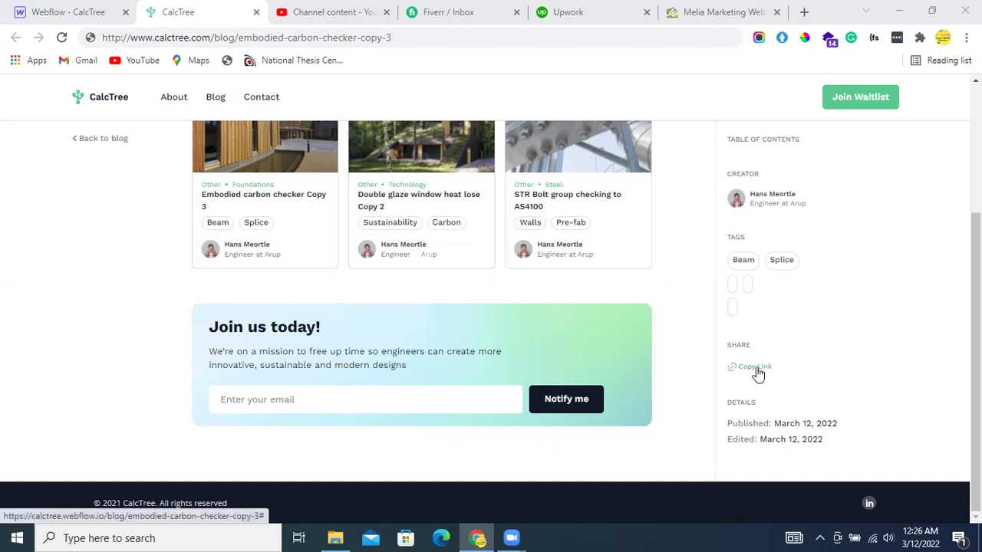
# Copy the CalcTree post's link, confirm the pasted URL in a new Chrome tab, return to Webflow
pyautogui.click(757, 373)
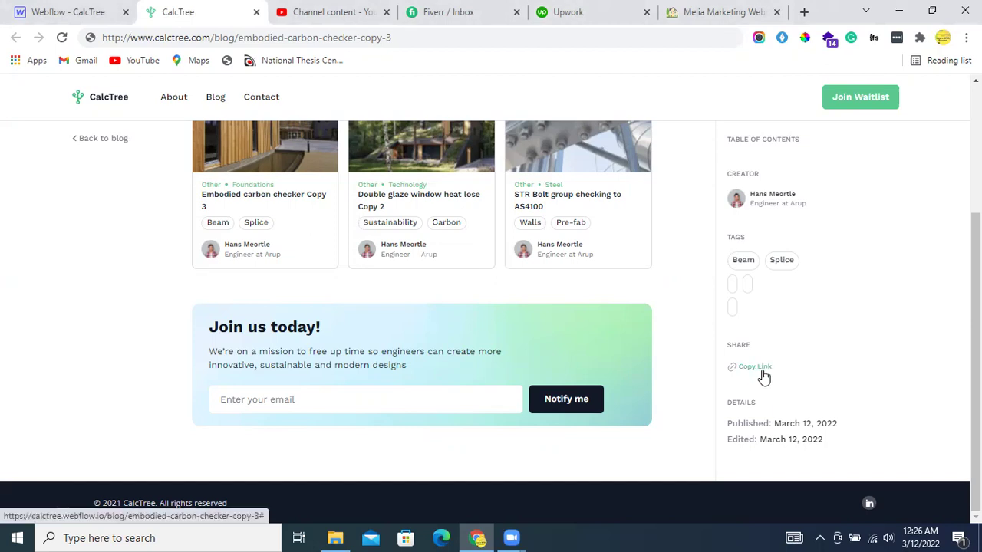
pyautogui.click(762, 375)
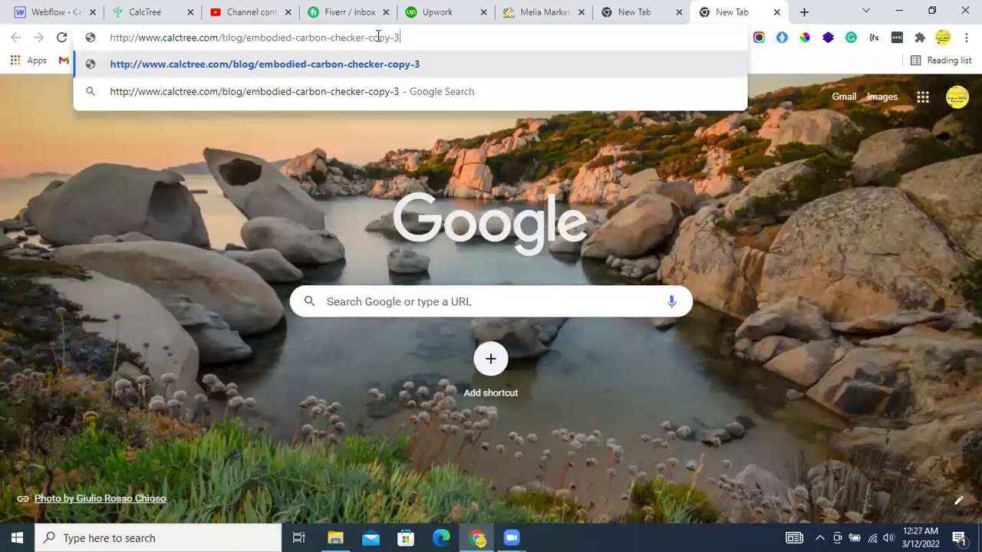
pyautogui.click(232, 189)
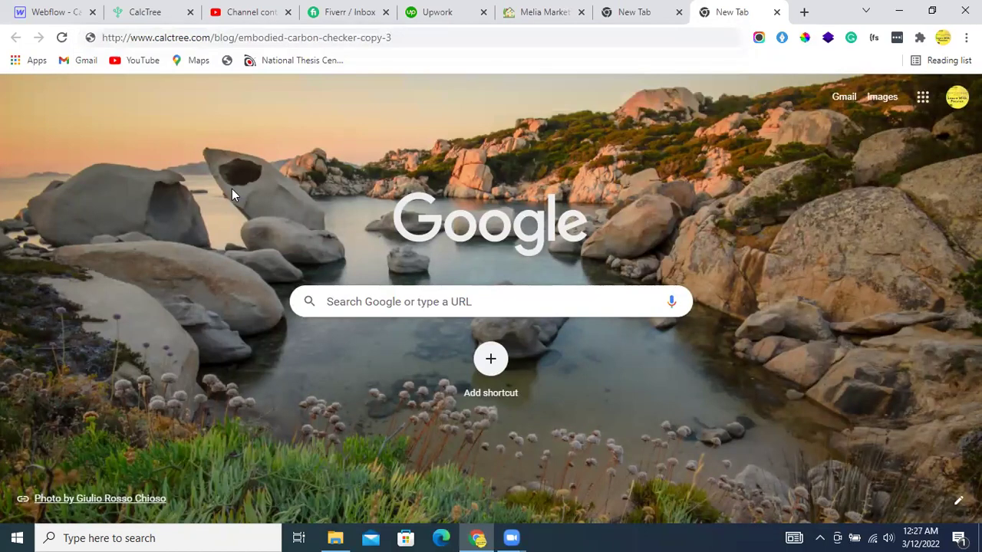
pyautogui.click(159, 6)
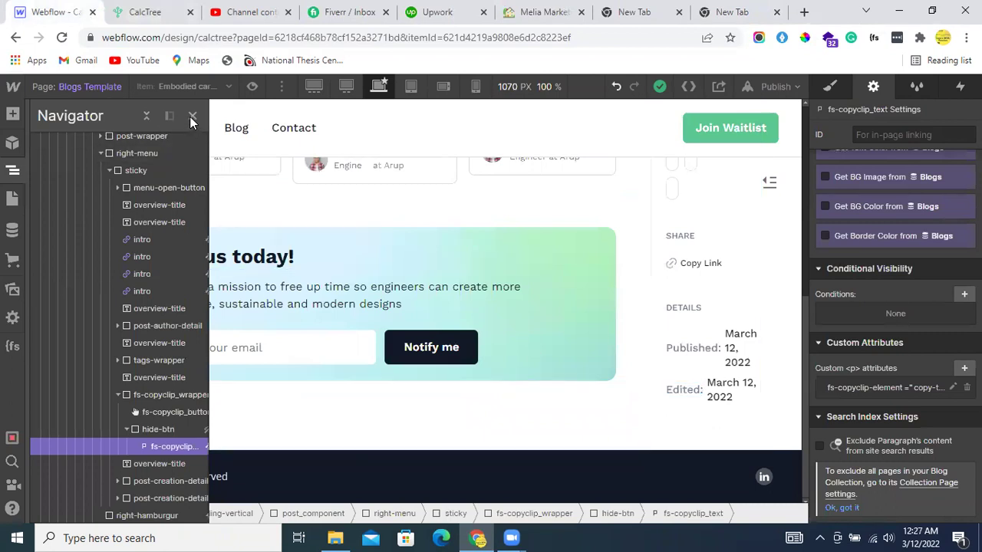
# Load the demo page from the Pages list and show the Publish destinations
pyautogui.click(192, 116)
pyautogui.click(12, 198)
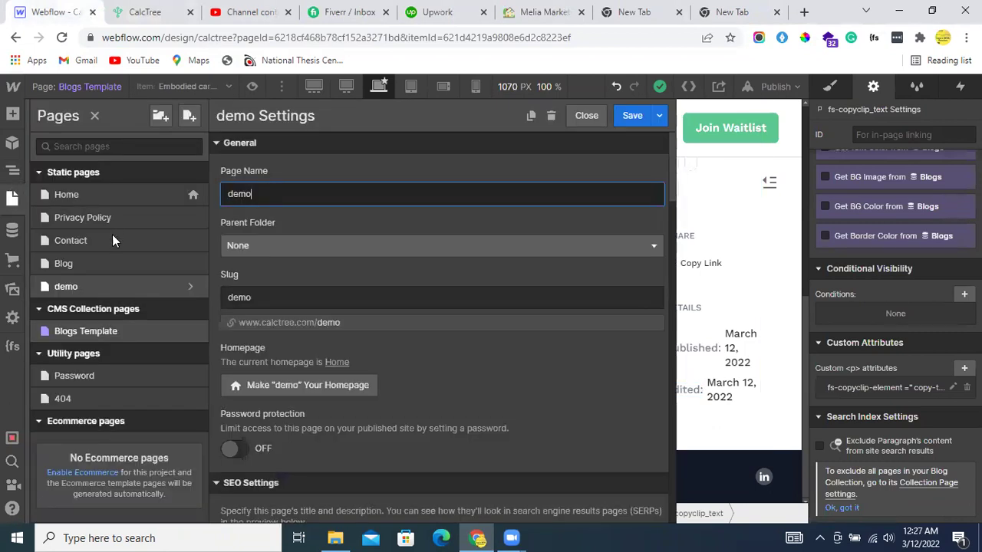
pyautogui.click(583, 115)
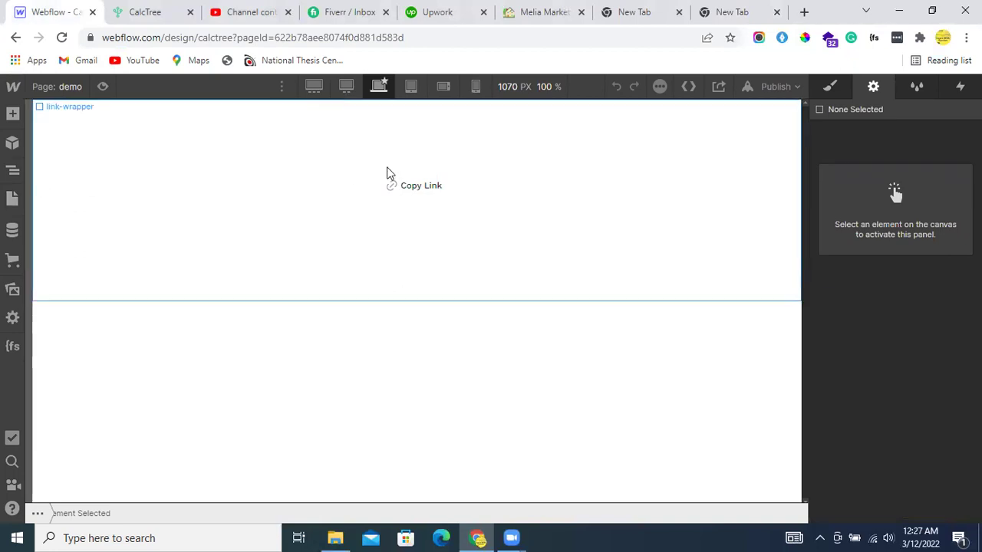
pyautogui.click(744, 88)
# Preview the live demo page on calctree.webflow.io, then return to the Webflow Designer tab
pyautogui.click(725, 143)
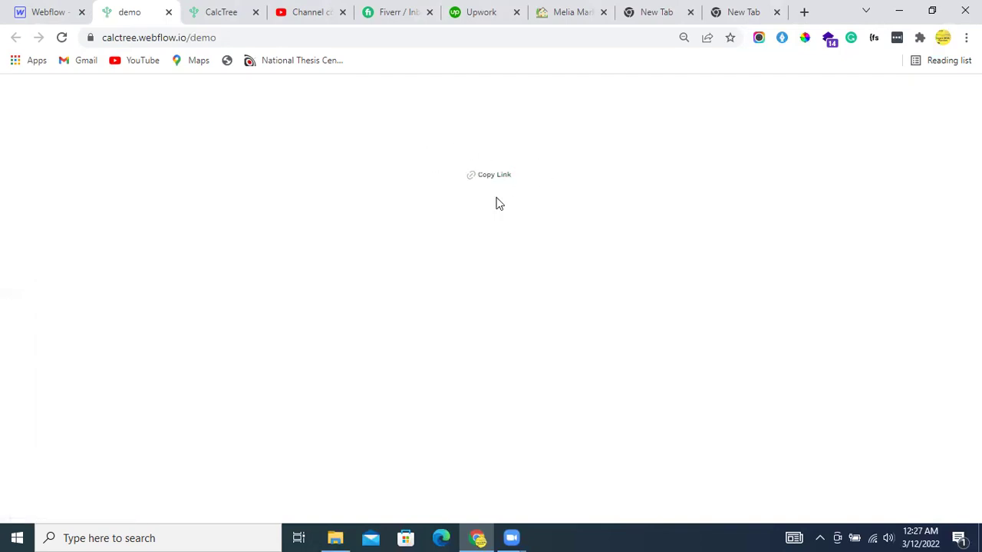
pyautogui.click(38, 12)
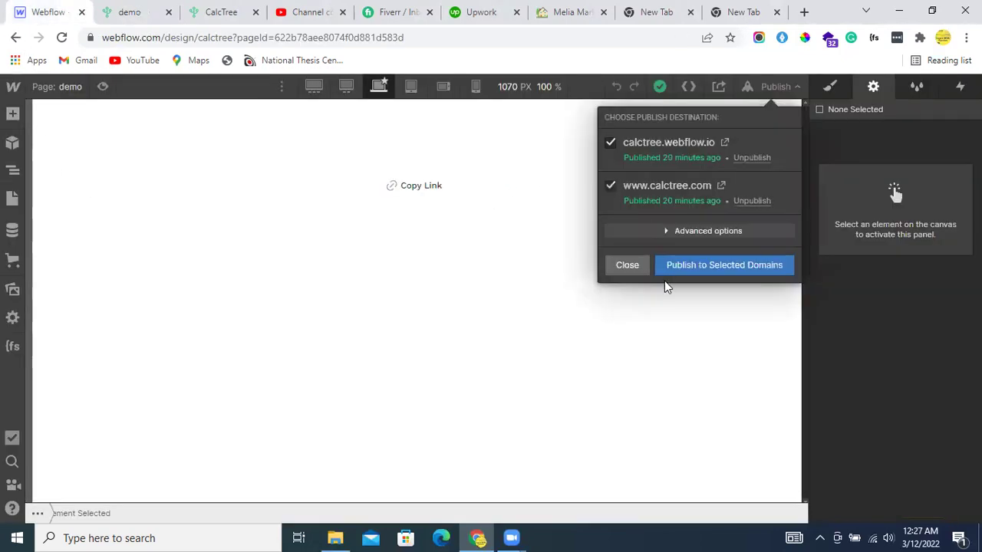
# Expand link-wrapper, fs-copyclip_wrapper and hide-btn, then inspect fs-copyclip_button and fs-copyclip_text attributes
pyautogui.click(627, 265)
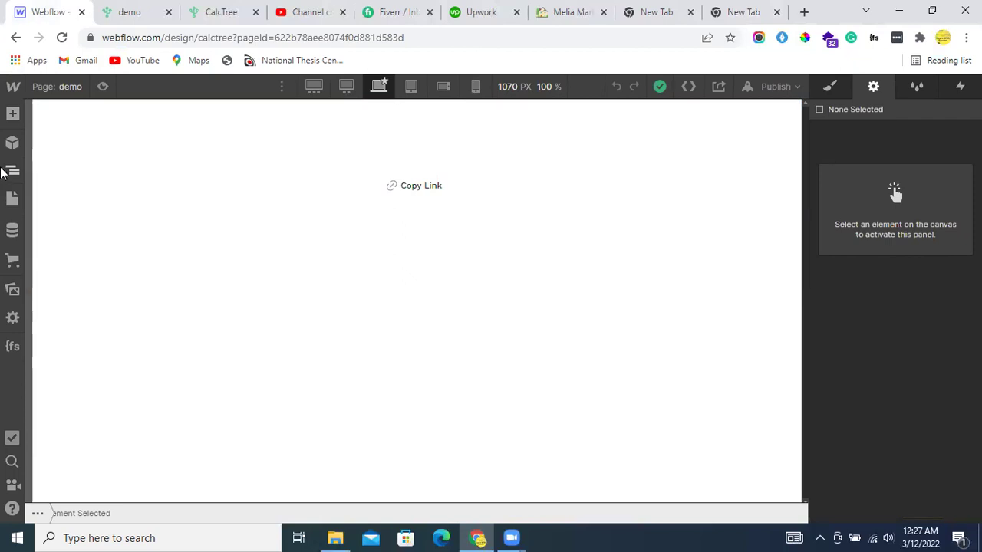
pyautogui.click(13, 169)
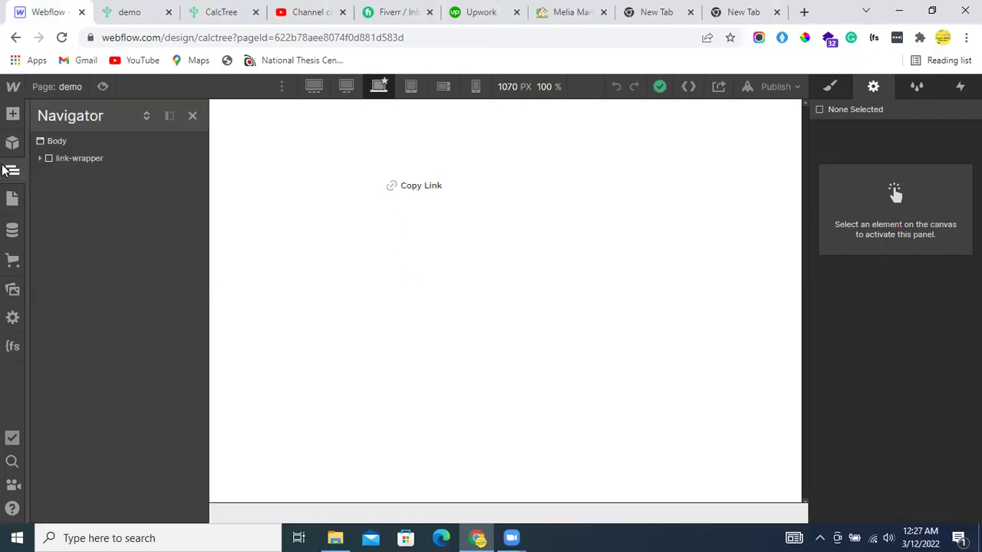
pyautogui.click(41, 159)
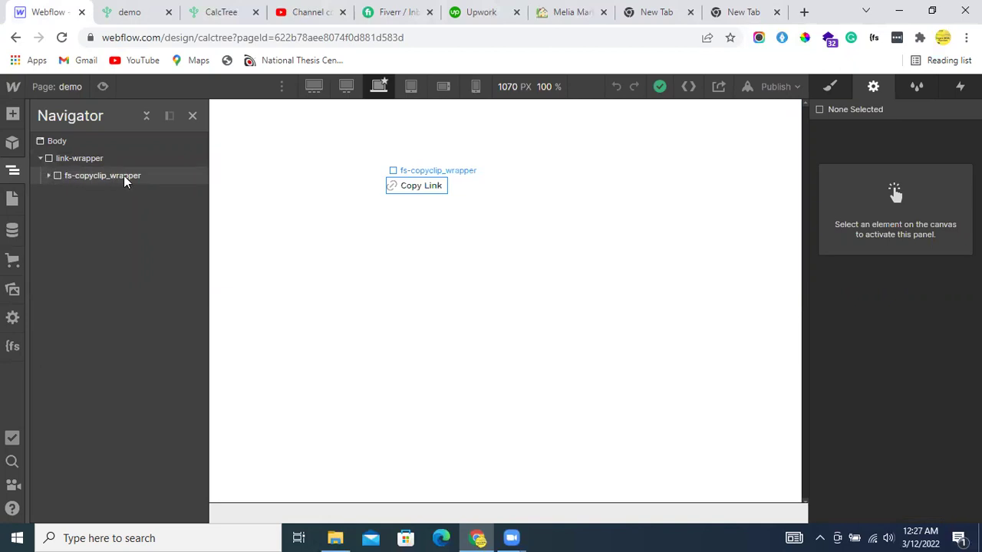
pyautogui.click(48, 176)
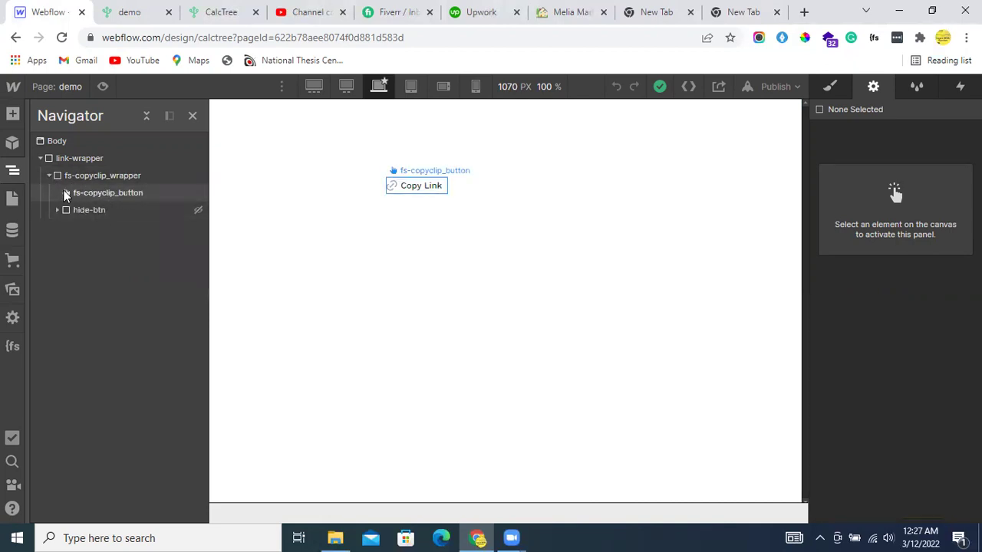
pyautogui.click(119, 194)
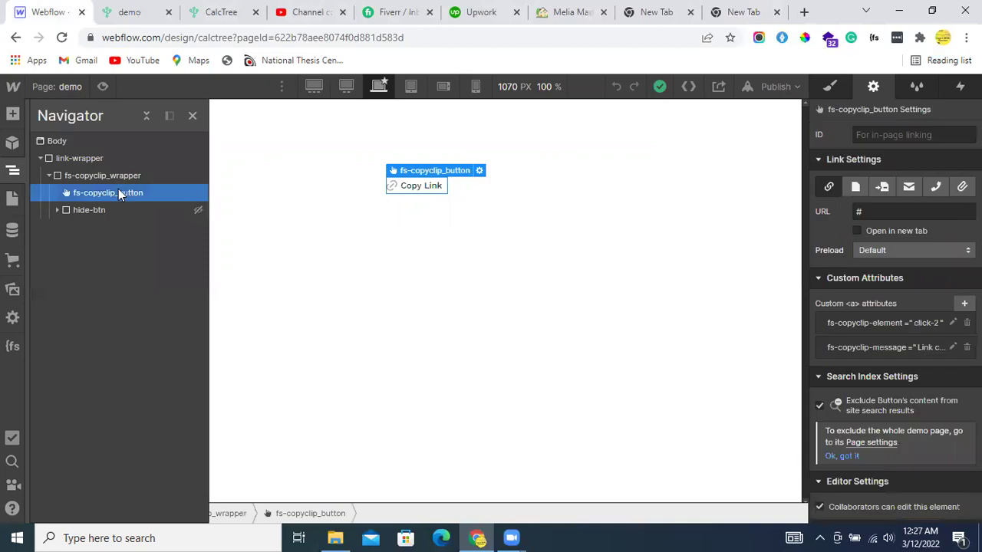
pyautogui.click(58, 211)
pyautogui.click(96, 227)
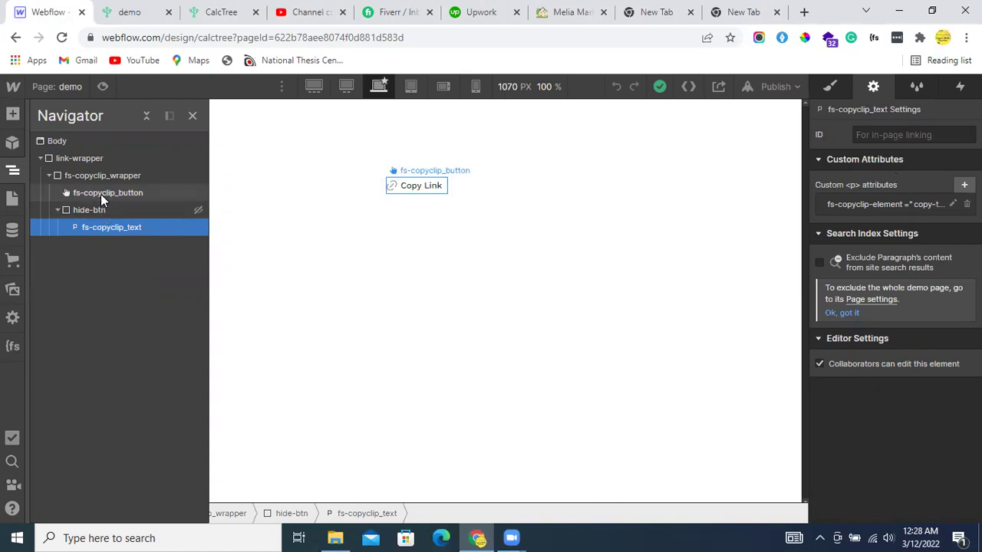
# Review the fs-copyclip-element and fs-copyclip-message attributes on the demo copy button
pyautogui.click(100, 194)
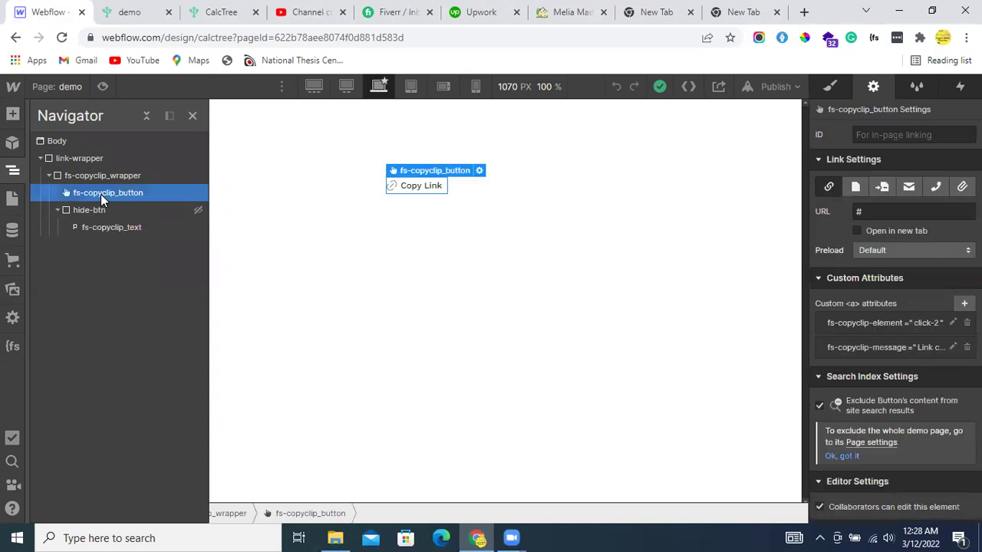
pyautogui.click(893, 320)
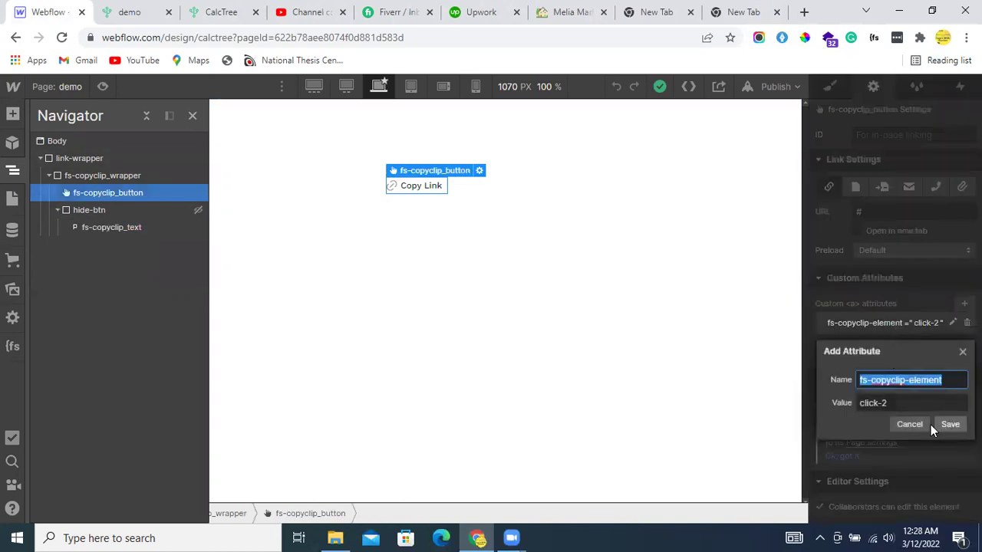
pyautogui.click(837, 313)
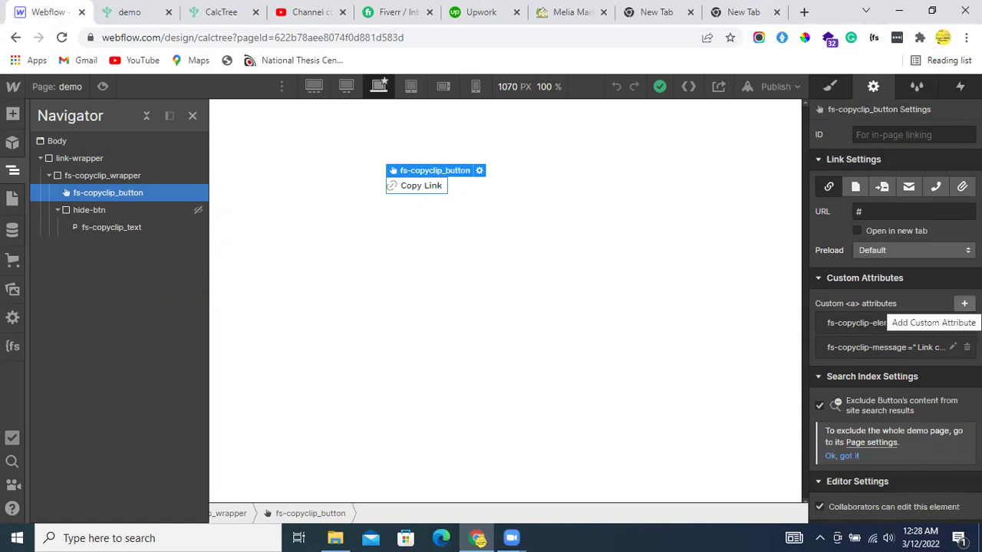
pyautogui.click(906, 323)
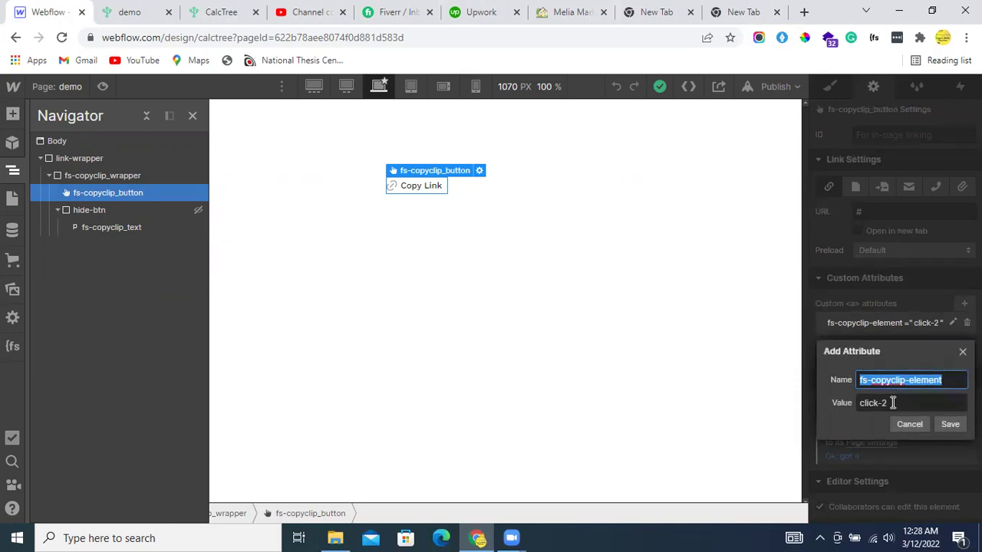
pyautogui.click(873, 324)
pyautogui.click(871, 348)
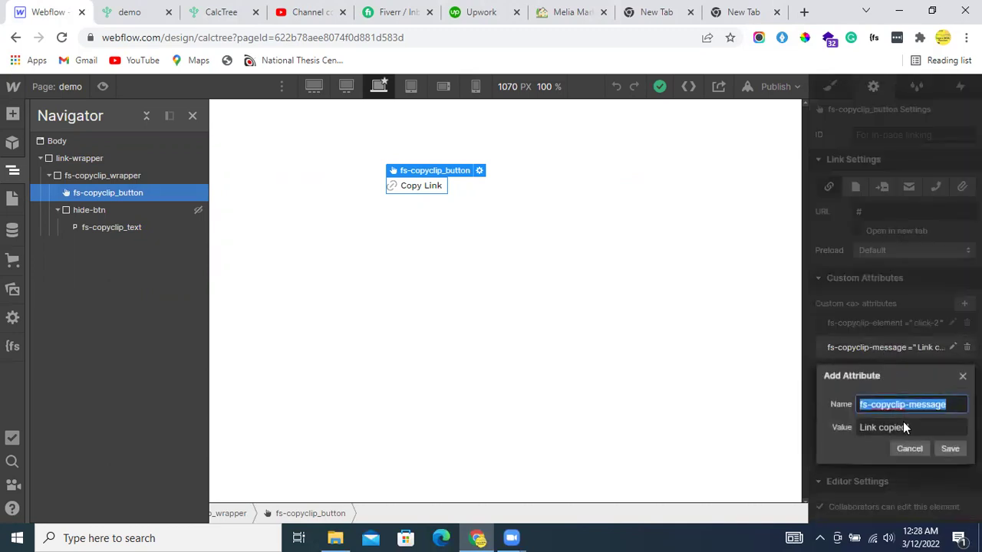
# Test the Copy Link on the live demo page and save the 'Link copied!' message attribute
pyautogui.click(134, 12)
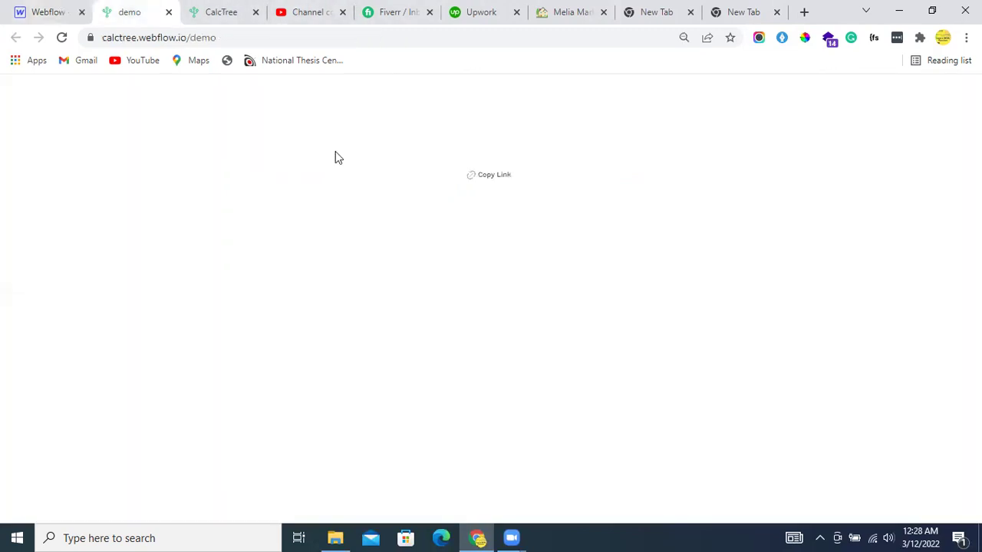
pyautogui.click(495, 176)
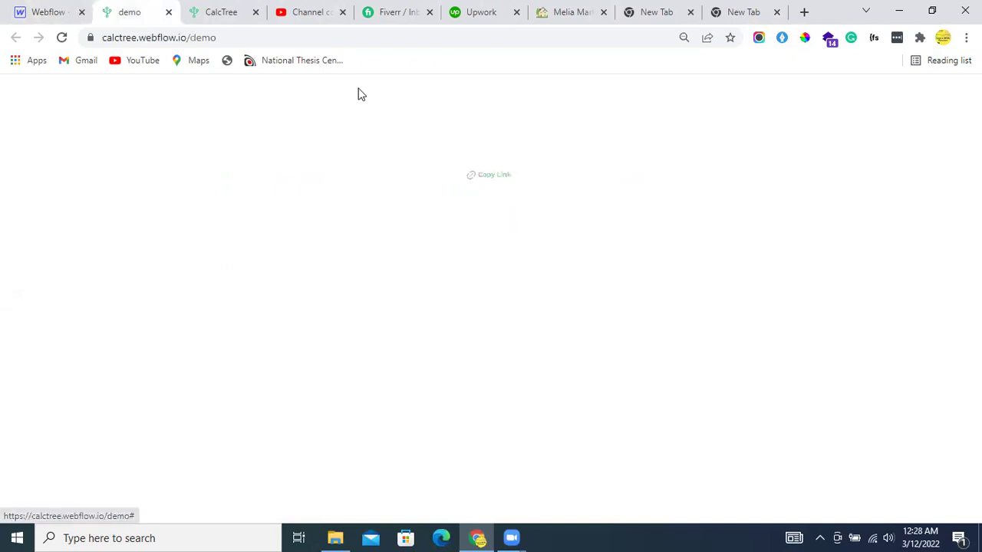
pyautogui.click(53, 12)
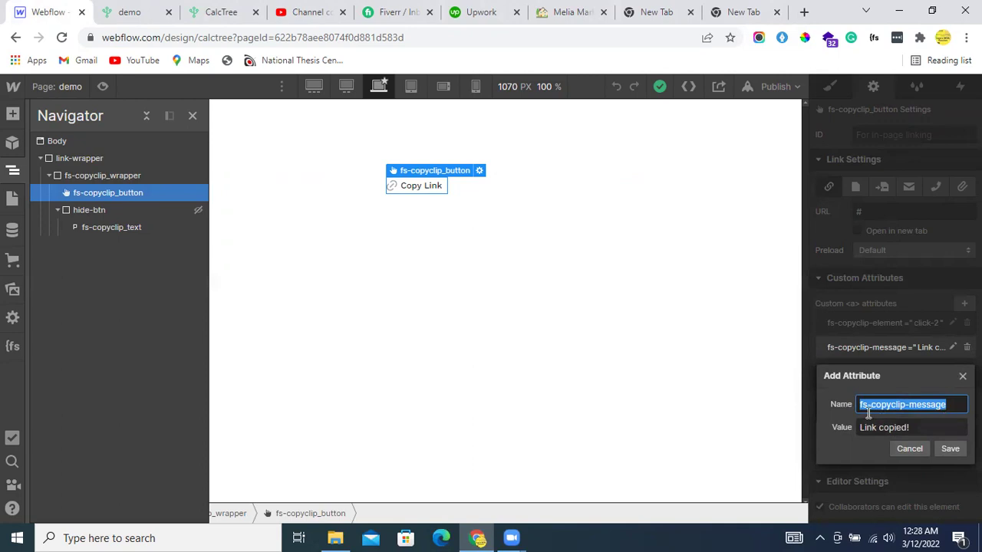
pyautogui.click(951, 450)
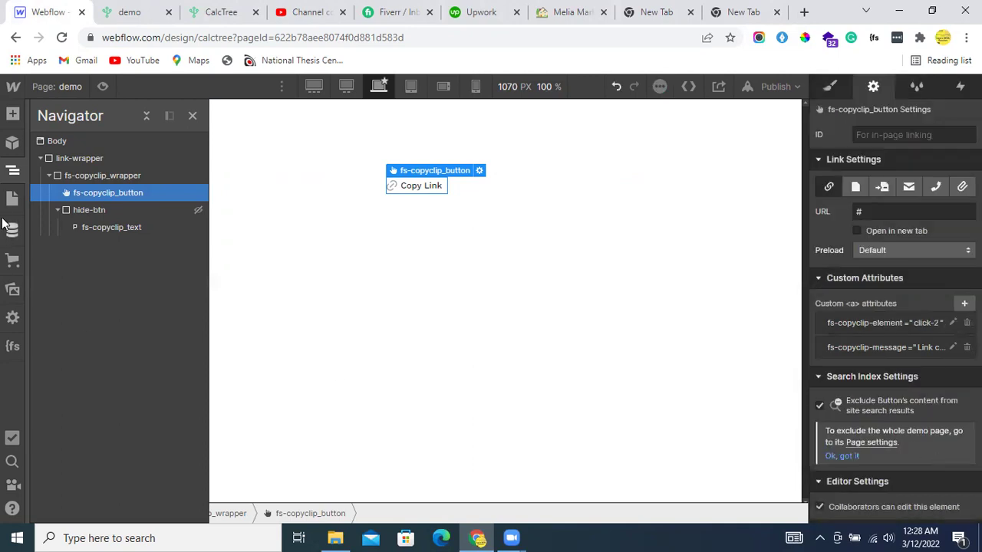
# Check the demo page's head Custom Code for the Finsweet copy-clip script and save its settings
pyautogui.click(12, 197)
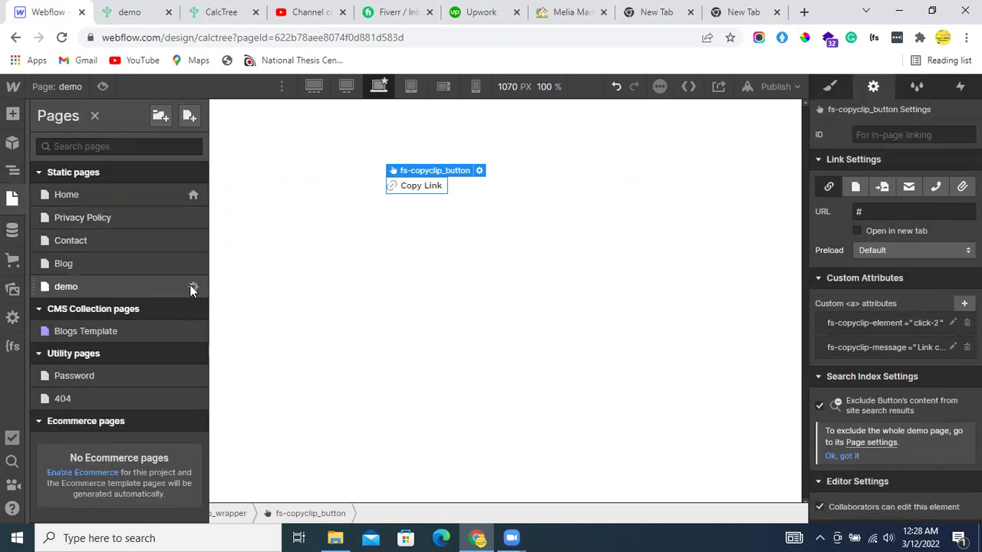
pyautogui.click(191, 286)
pyautogui.scroll(-3, 367, 330)
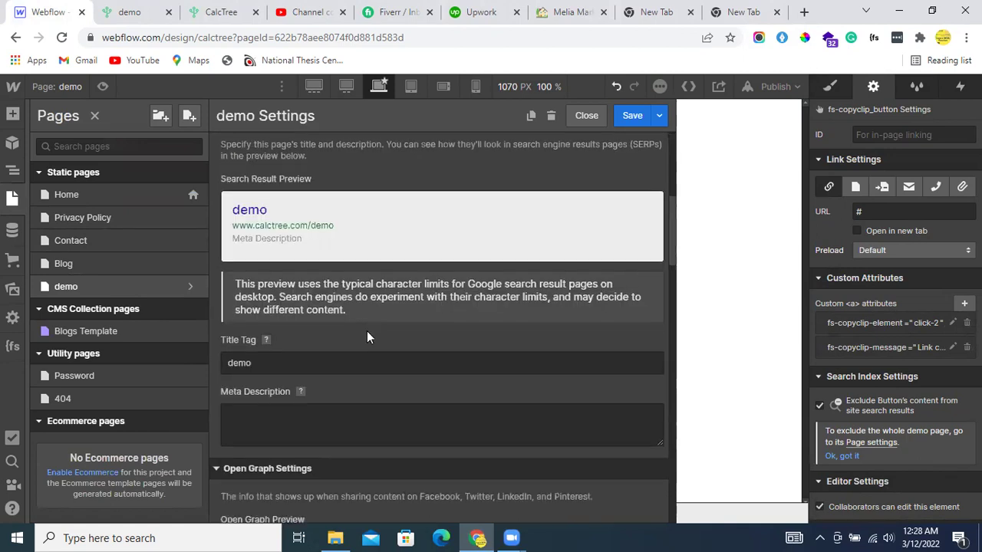
pyautogui.scroll(-3, 367, 331)
pyautogui.scroll(-3, 366, 331)
pyautogui.scroll(-3, 367, 331)
pyautogui.scroll(-2, 367, 330)
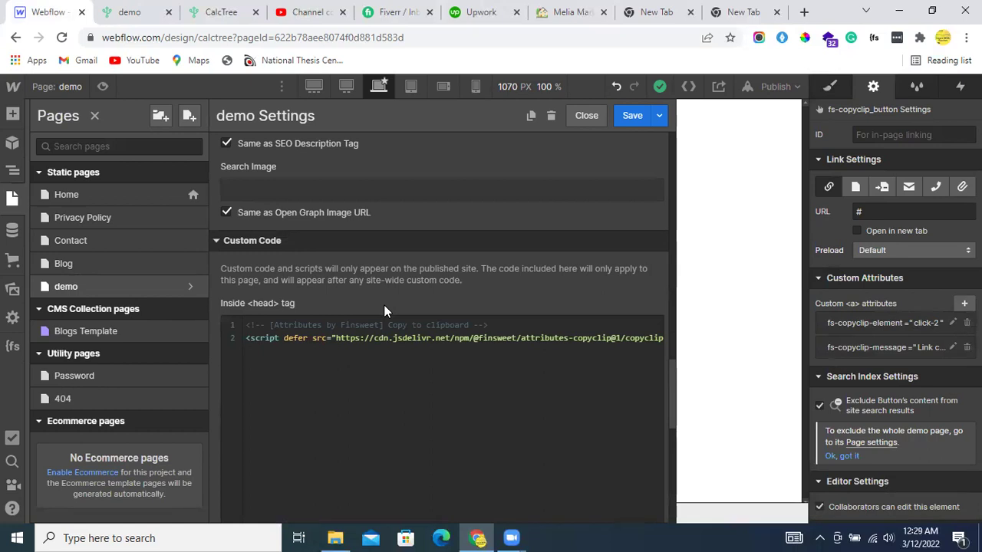
pyautogui.click(625, 111)
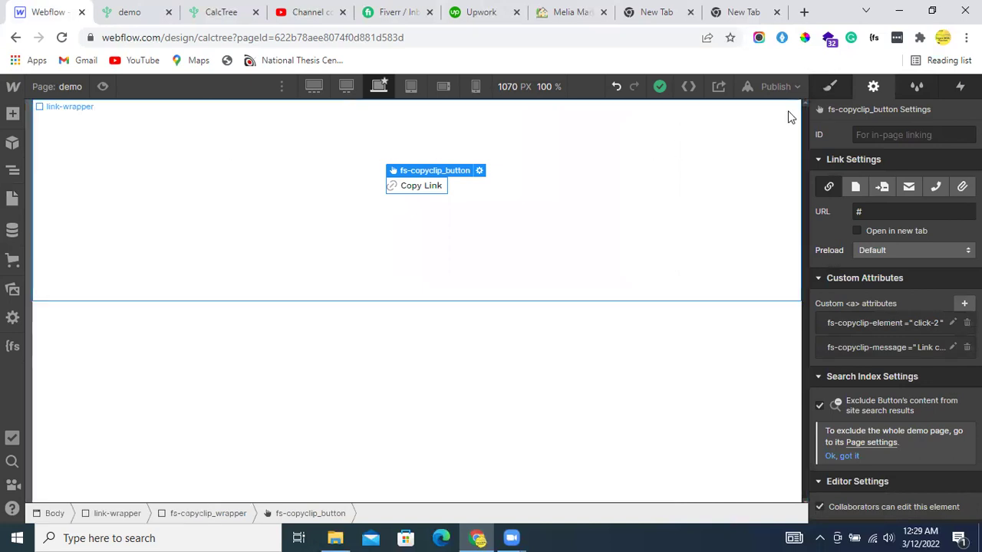
# Open Blogs Template, scroll to SHARE and select the Copy Link button to view its attributes
pyautogui.click(11, 199)
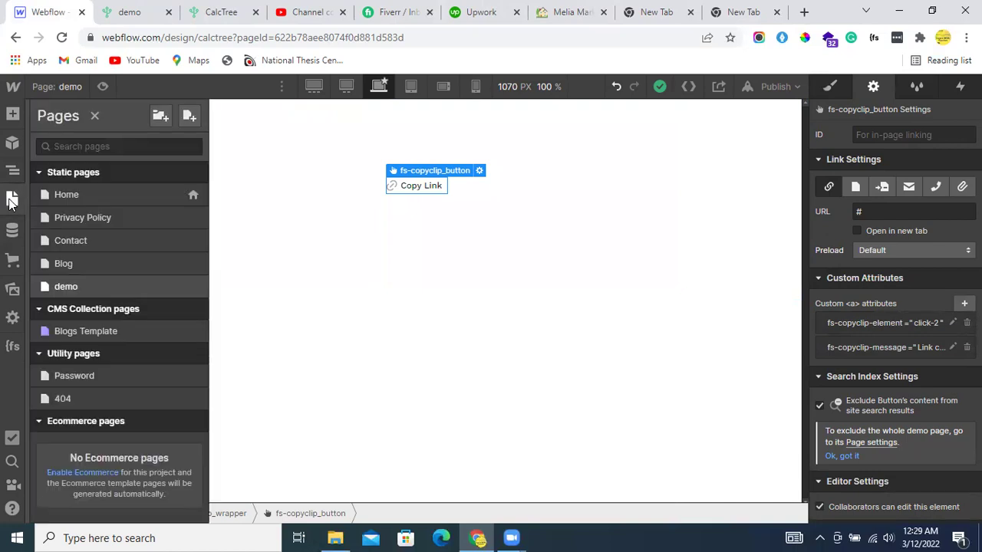
pyautogui.click(75, 331)
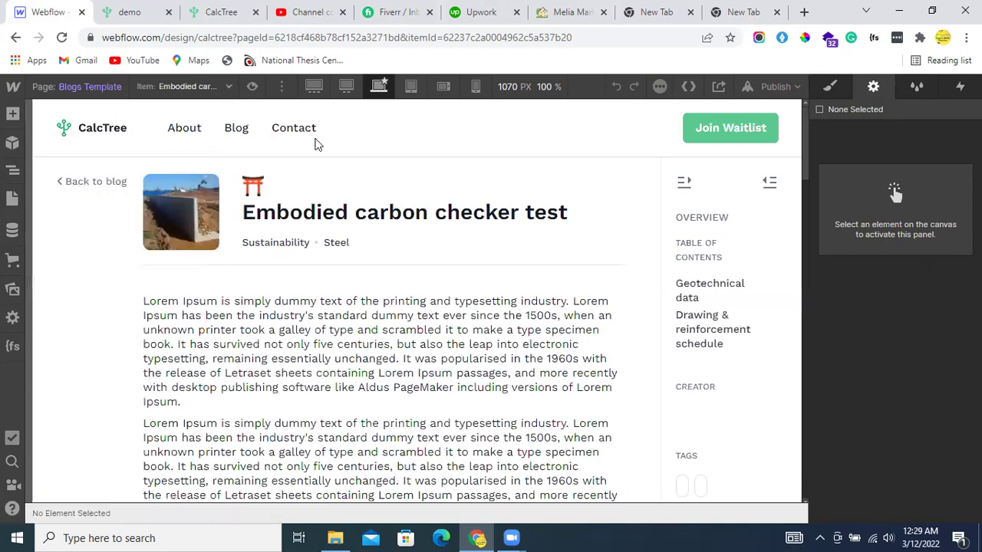
pyautogui.scroll(-10, 575, 397)
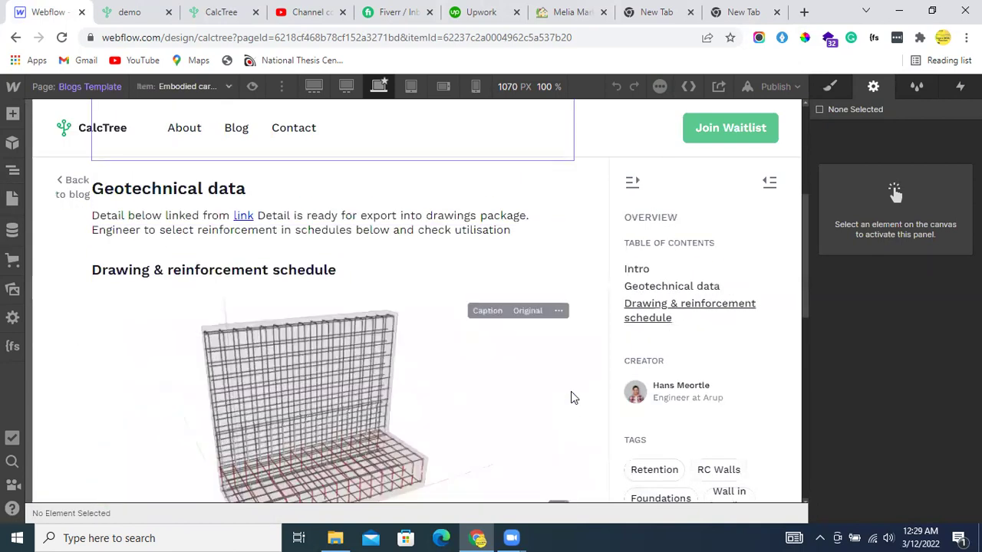
pyautogui.scroll(-4, 571, 397)
pyautogui.scroll(-3, 571, 394)
pyautogui.scroll(-2, 572, 391)
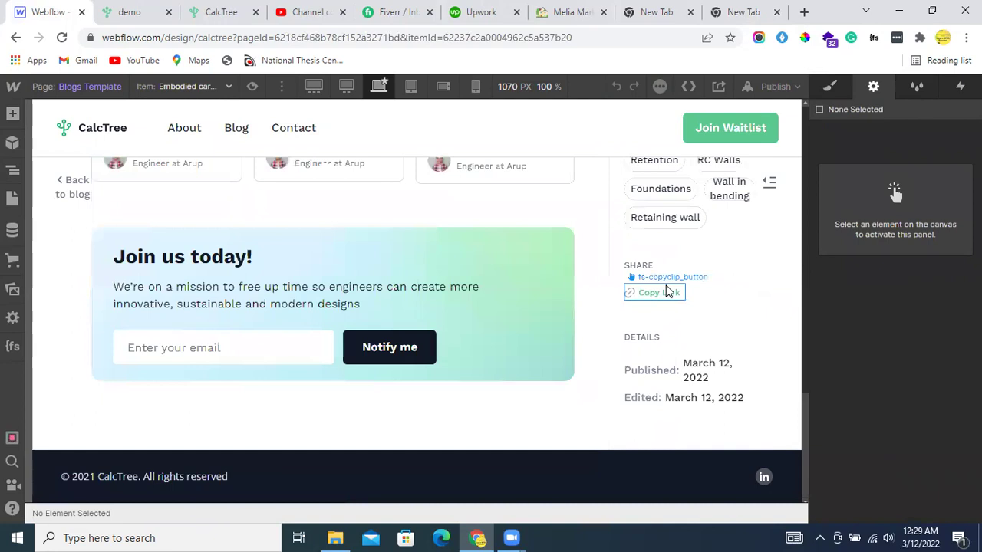
pyautogui.click(643, 290)
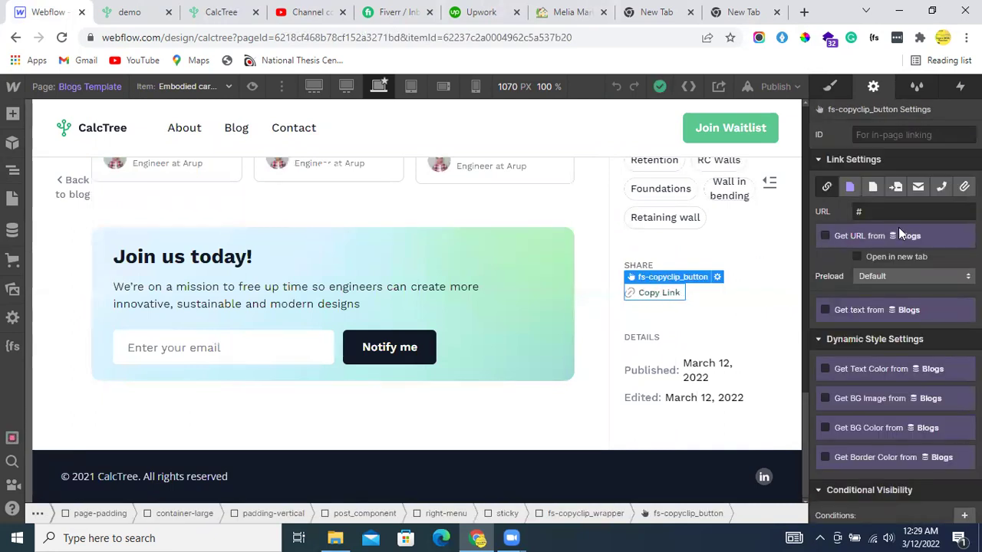
pyautogui.scroll(-4, 892, 338)
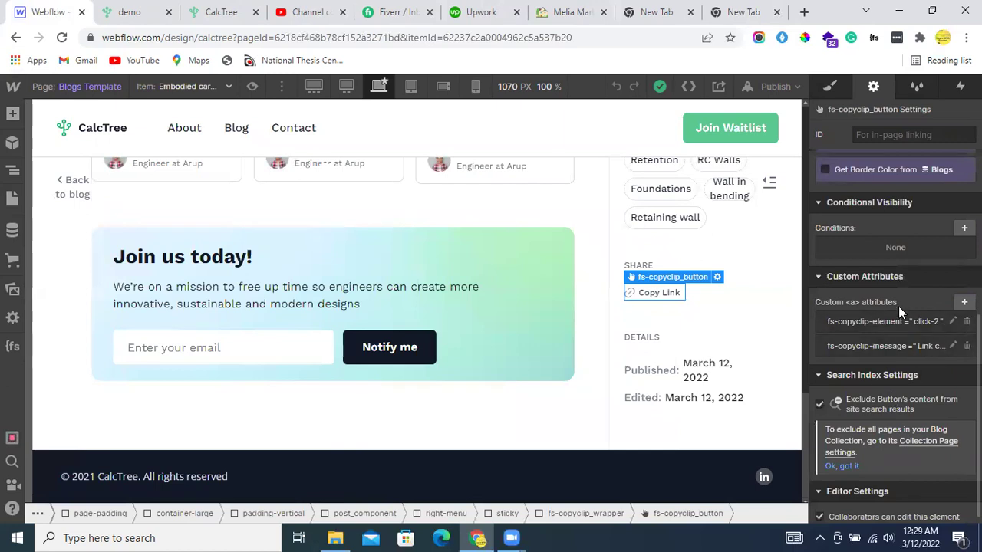
# Confirm fs-copyclip_text pulls from url, then set hide-btn's Display to Block
pyautogui.click(12, 170)
pyautogui.click(127, 430)
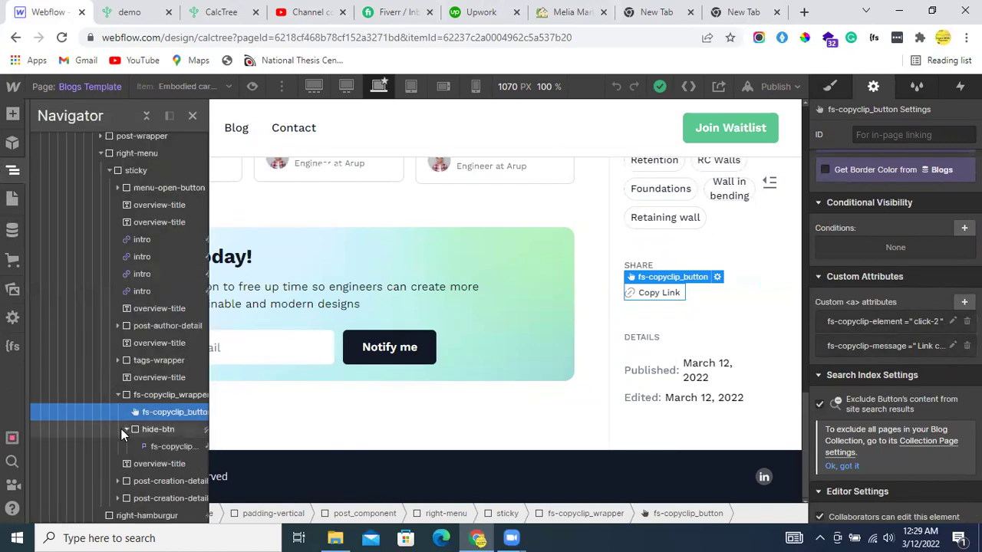
pyautogui.click(165, 448)
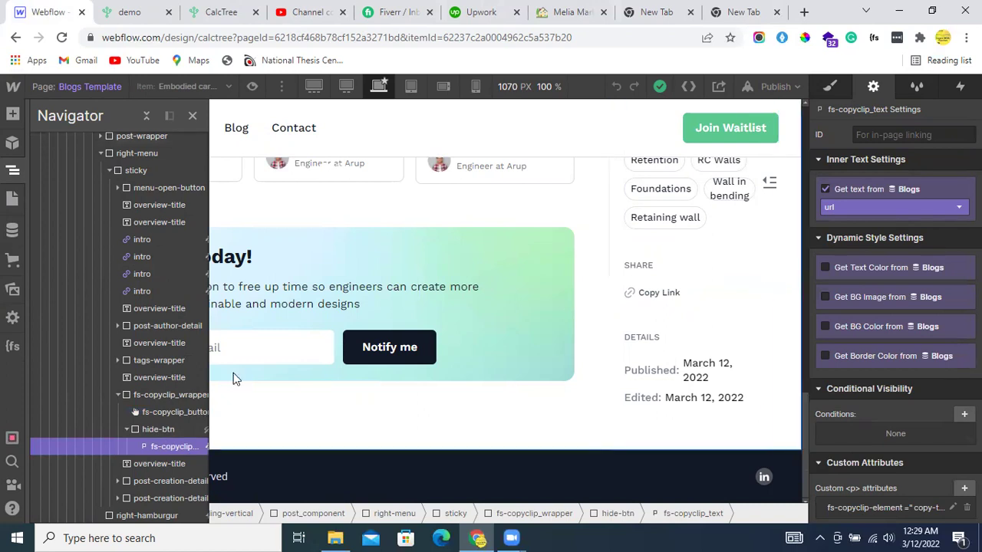
pyautogui.click(164, 427)
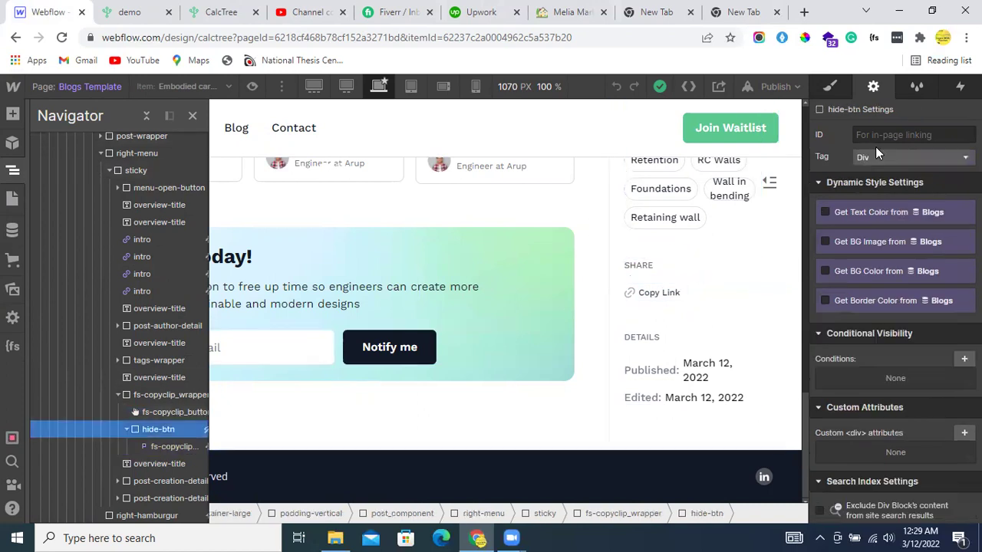
pyautogui.click(832, 87)
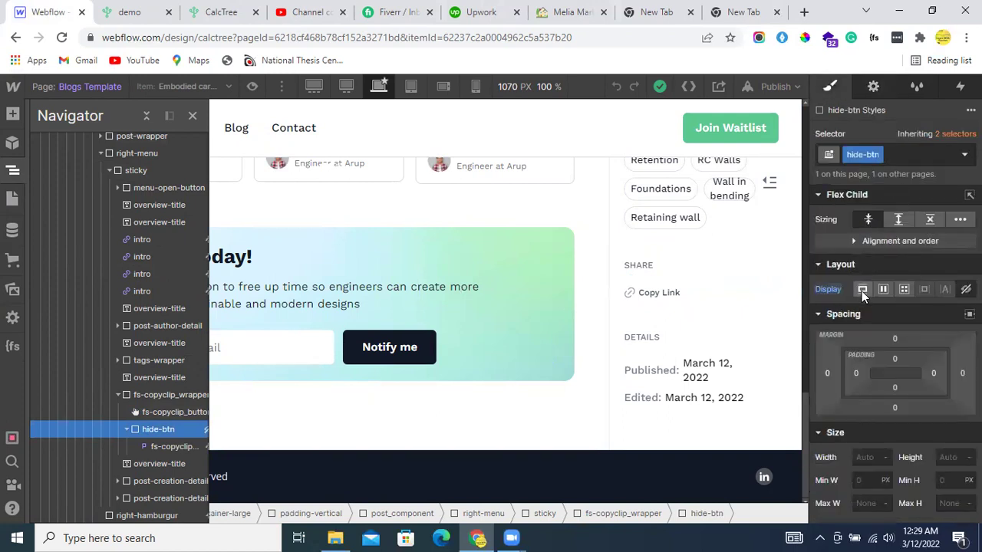
pyautogui.click(862, 291)
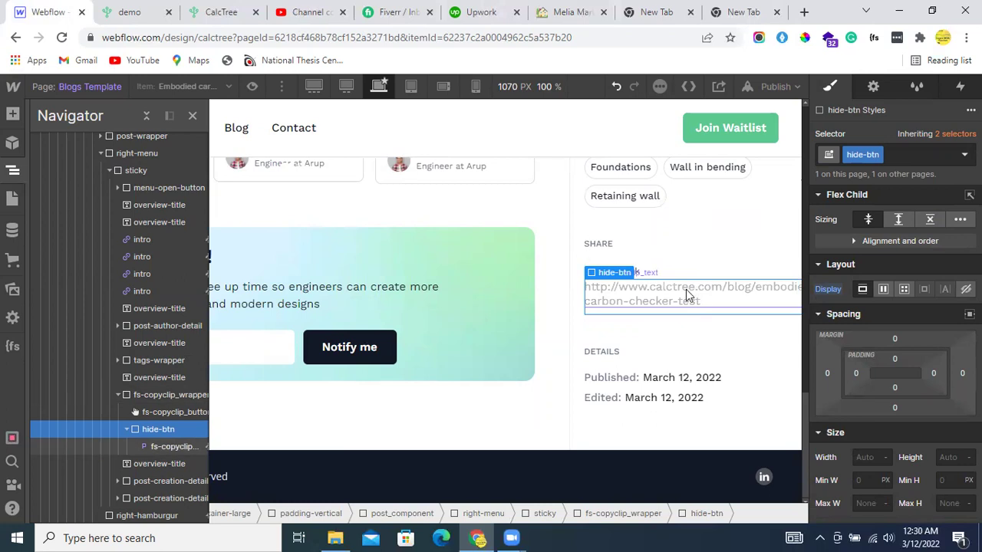
# Check the revealed URL text's binding to the Blogs url field and reselect hide-btn
pyautogui.click(688, 295)
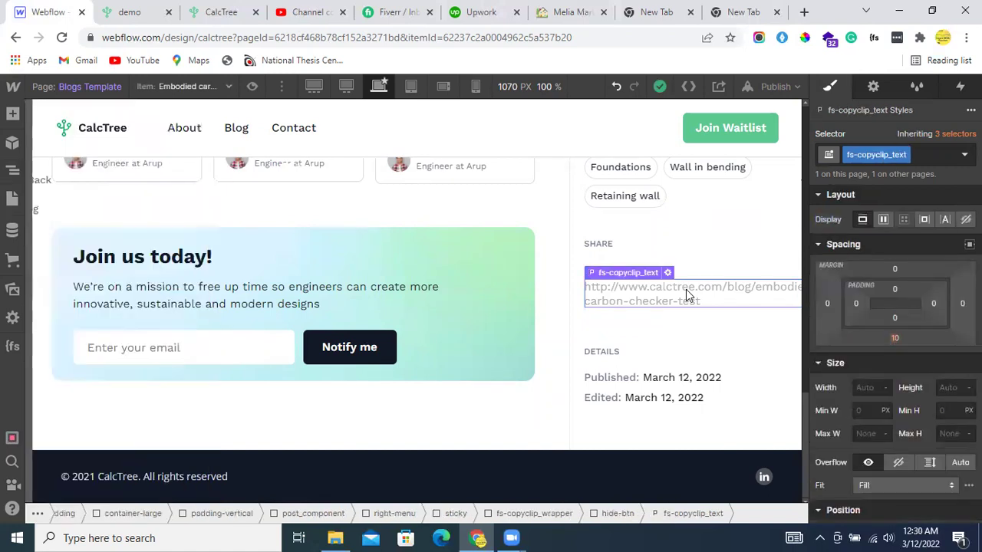
pyautogui.click(873, 87)
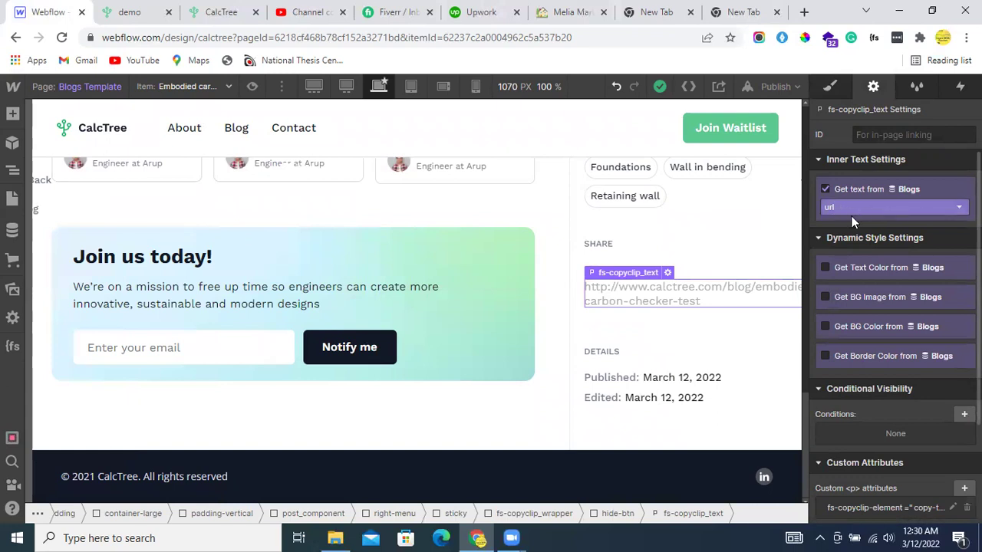
pyautogui.click(602, 259)
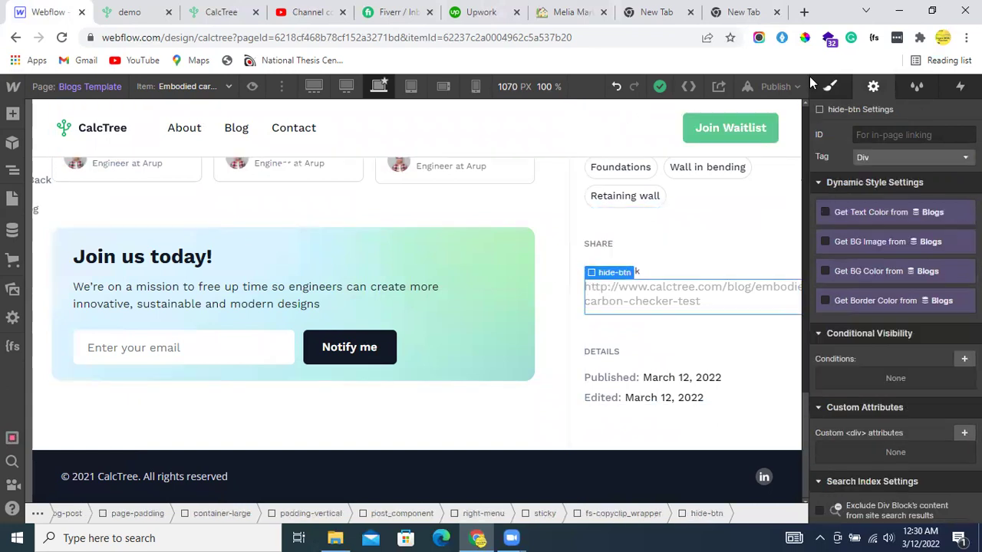
pyautogui.click(615, 86)
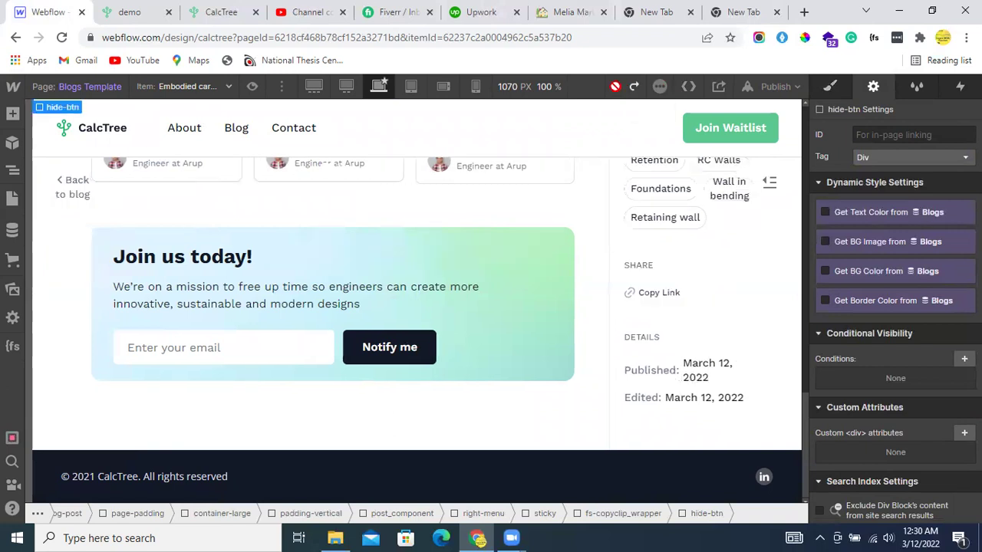
pyautogui.click(12, 230)
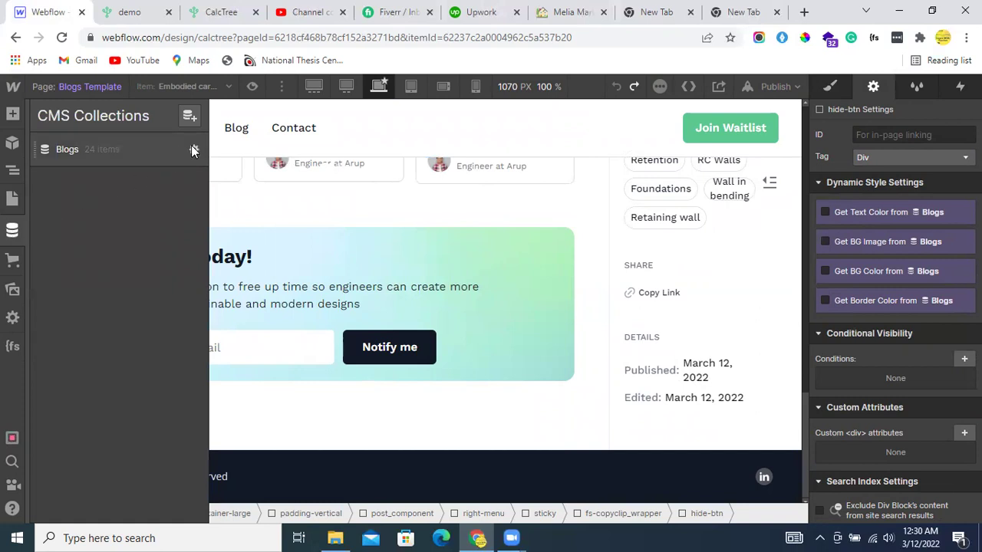
pyautogui.click(191, 145)
pyautogui.scroll(-2, 290, 298)
pyautogui.scroll(-3, 290, 298)
pyautogui.scroll(-5, 290, 298)
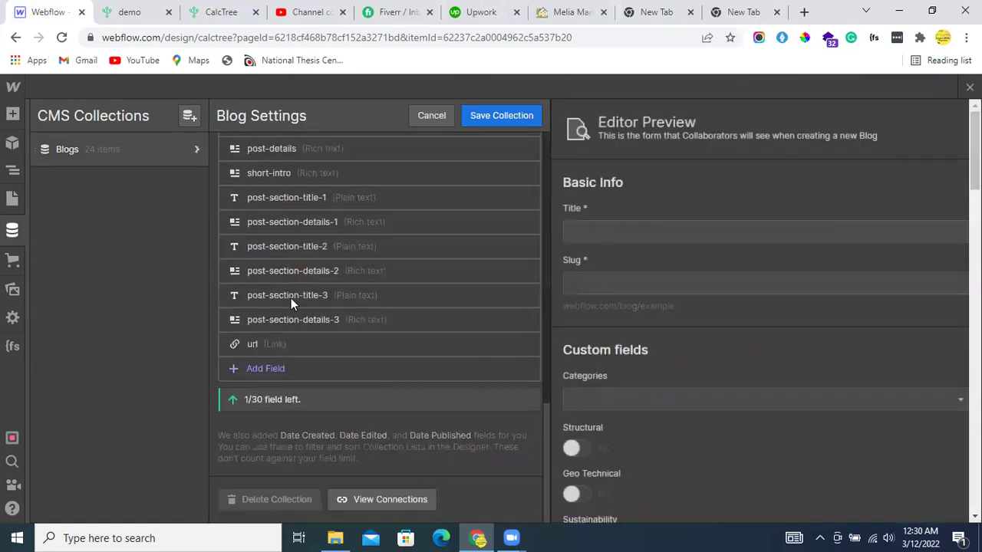
pyautogui.click(262, 367)
pyautogui.moveTo(340, 347)
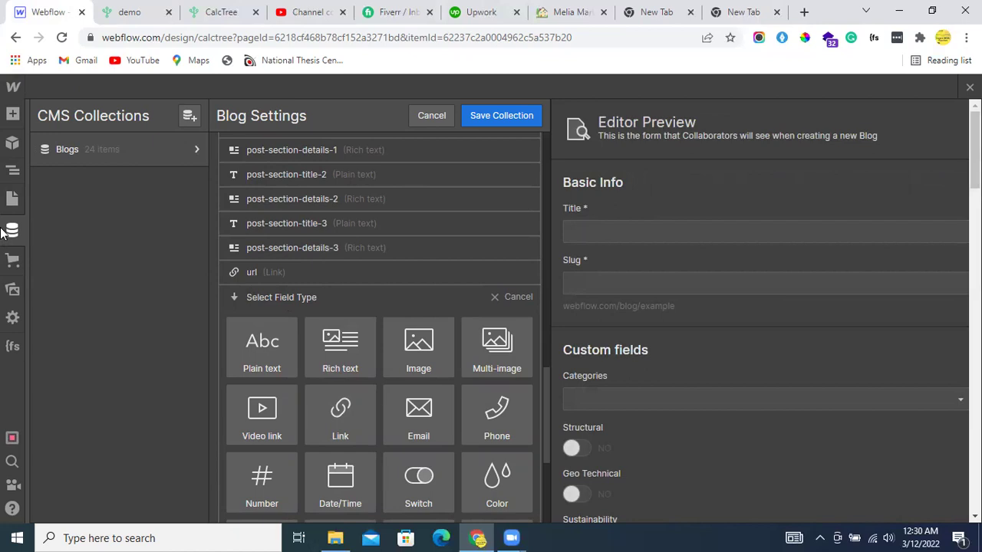
pyautogui.click(5, 236)
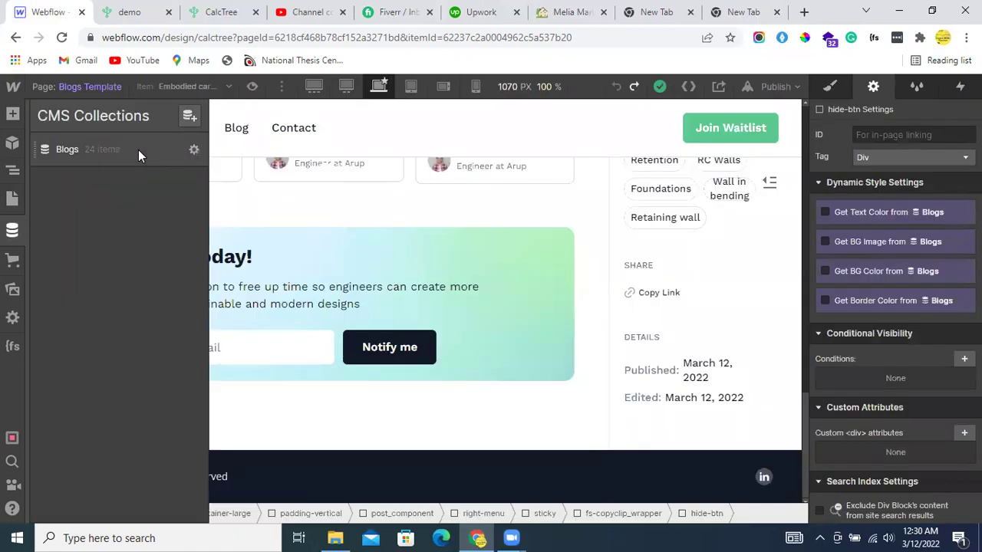
# Paste Embodied carbon checker Copy 2's own page address into its url field and save
pyautogui.click(138, 149)
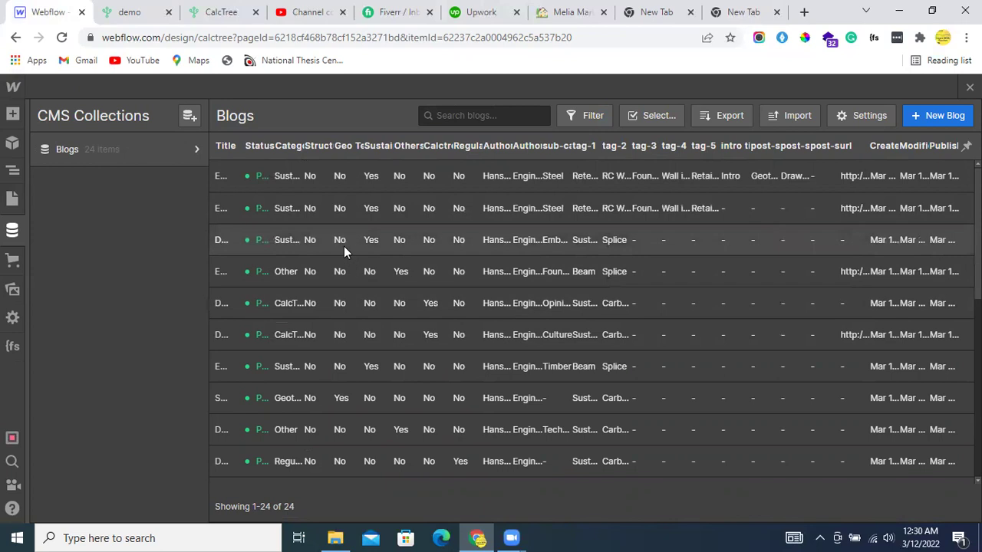
pyautogui.click(339, 366)
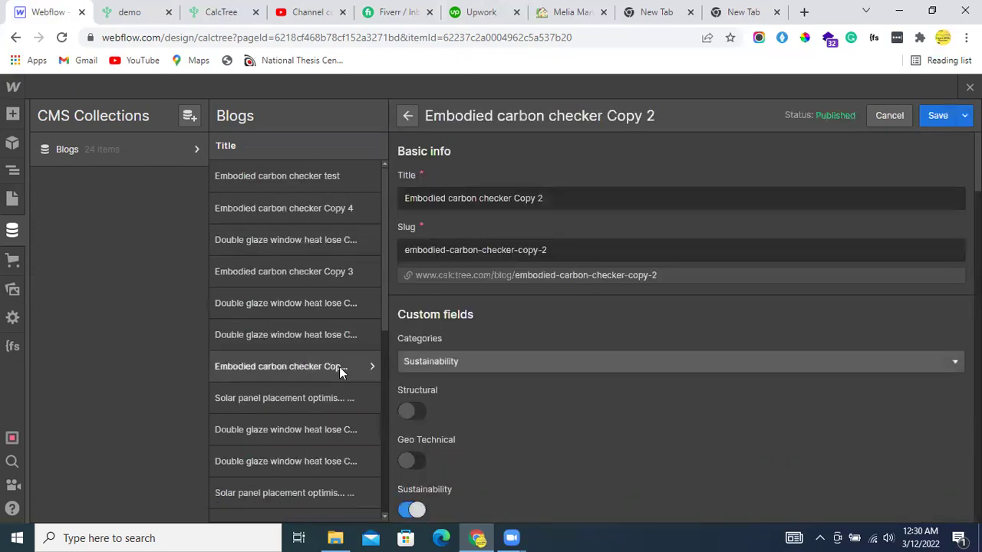
pyautogui.click(484, 277)
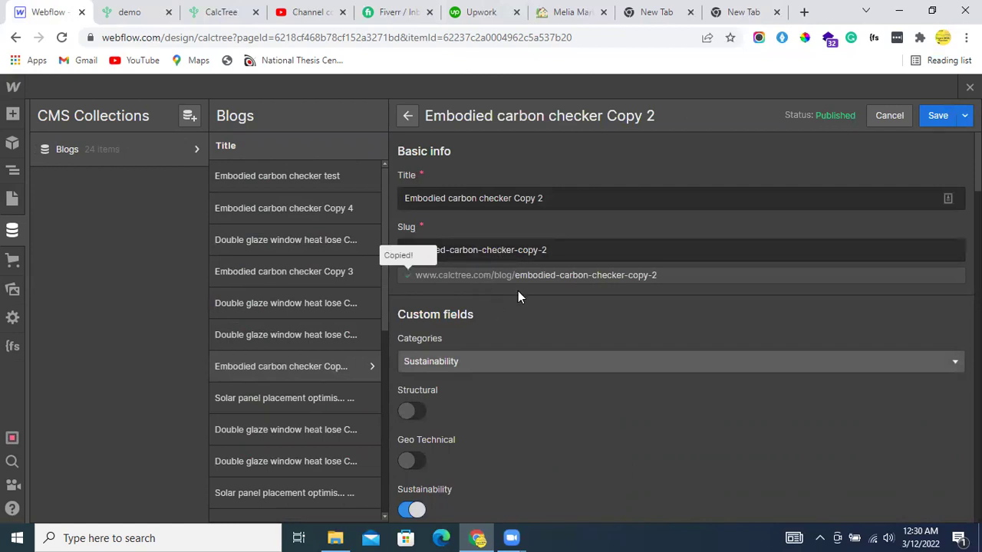
pyautogui.scroll(-5, 518, 291)
pyautogui.scroll(-5, 518, 291)
pyautogui.scroll(-5, 518, 293)
pyautogui.scroll(-5, 518, 294)
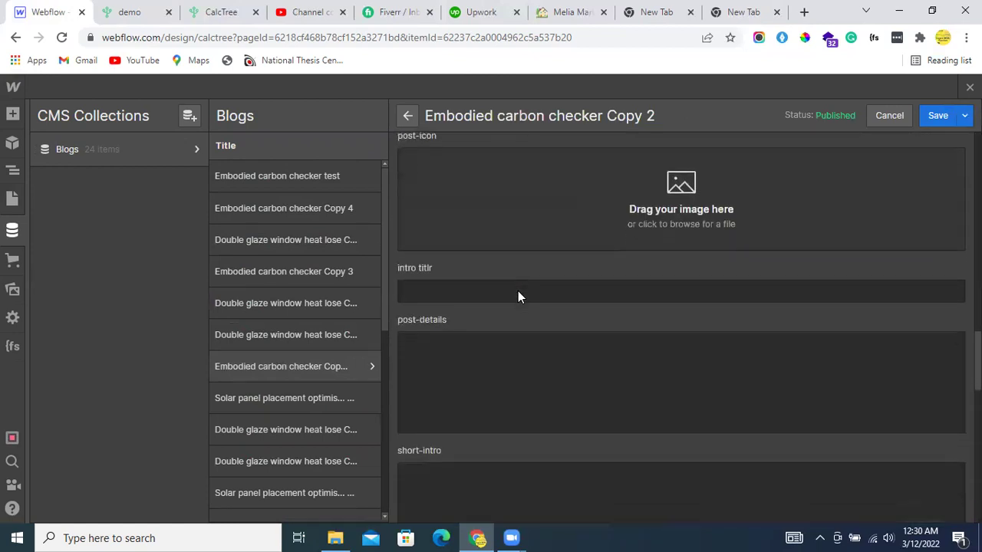
pyautogui.scroll(-5, 517, 294)
pyautogui.scroll(-5, 518, 293)
pyautogui.scroll(-1, 518, 298)
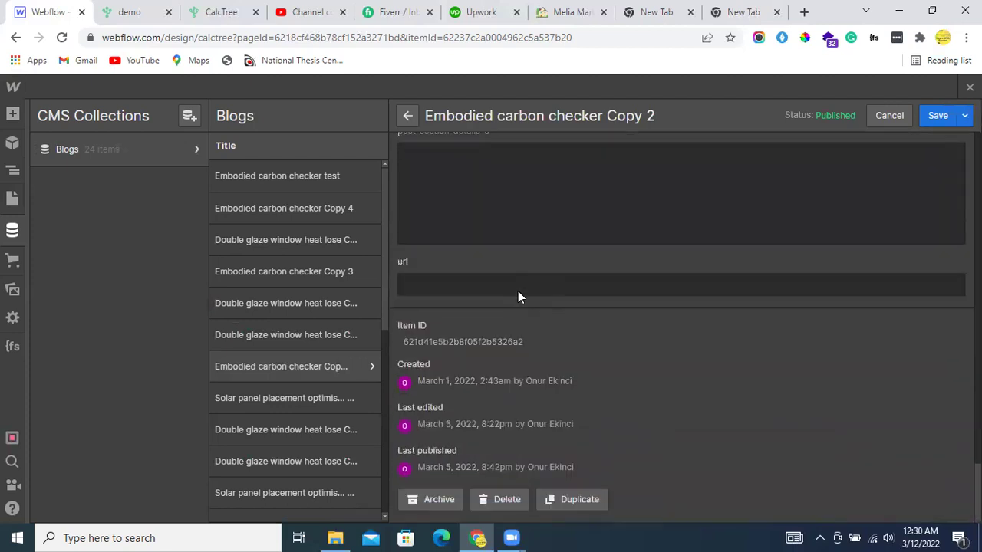
pyautogui.click(411, 284)
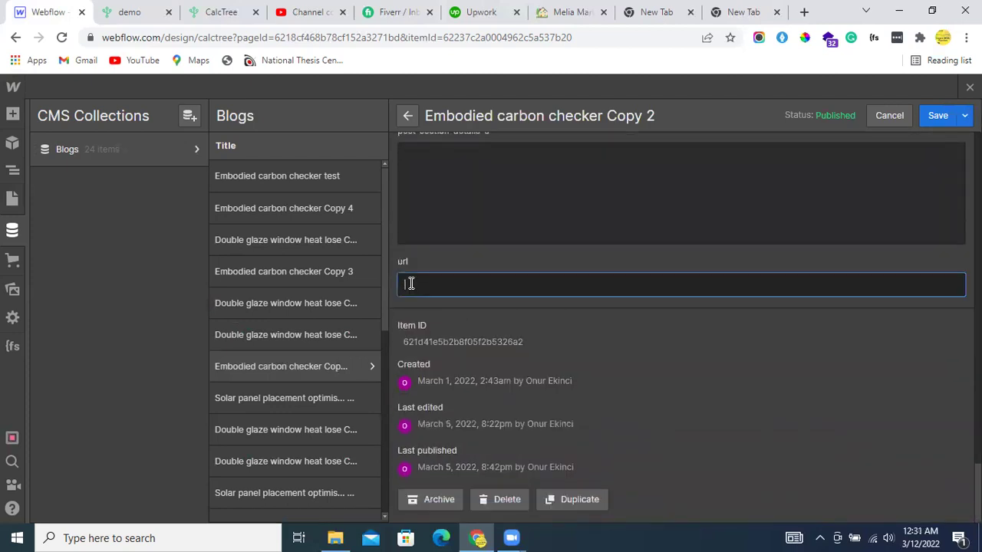
pyautogui.hotkey('ctrl', 'v')
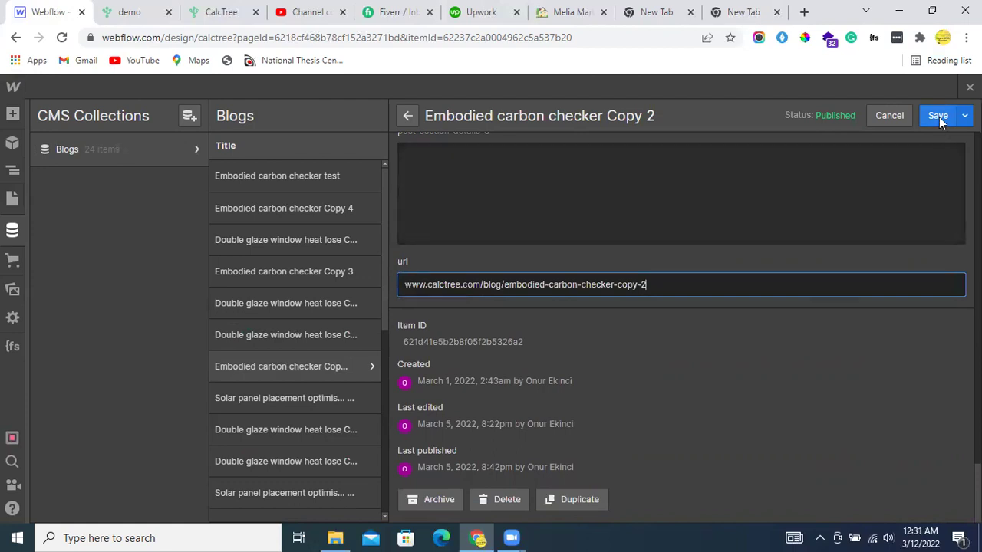
pyautogui.click(937, 115)
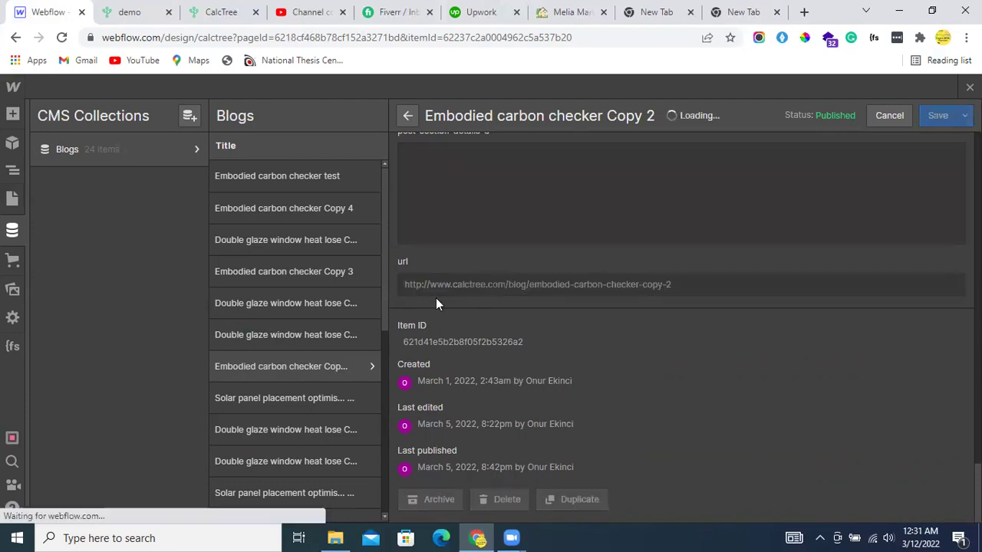
# Reopen Embodied carbon checker Copy 2 to check its url and copy the page address
pyautogui.click(426, 380)
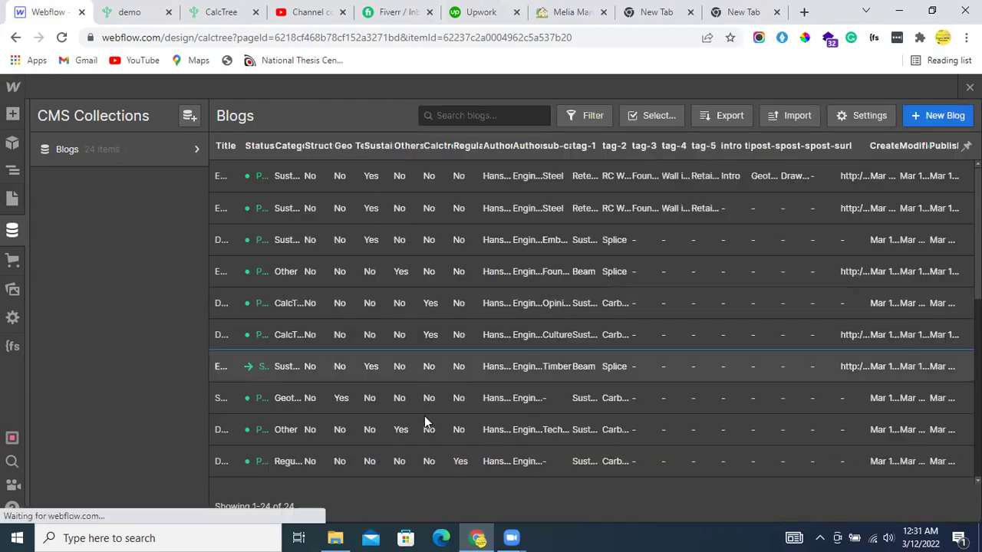
pyautogui.click(476, 275)
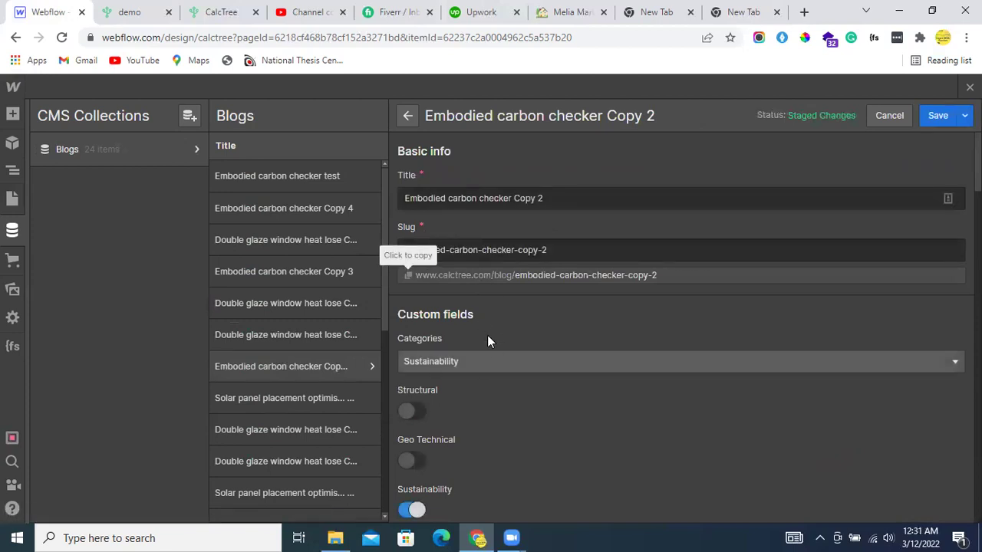
pyautogui.scroll(-10, 492, 345)
pyautogui.scroll(-4, 492, 345)
pyautogui.scroll(-5, 492, 345)
pyautogui.scroll(-4, 493, 346)
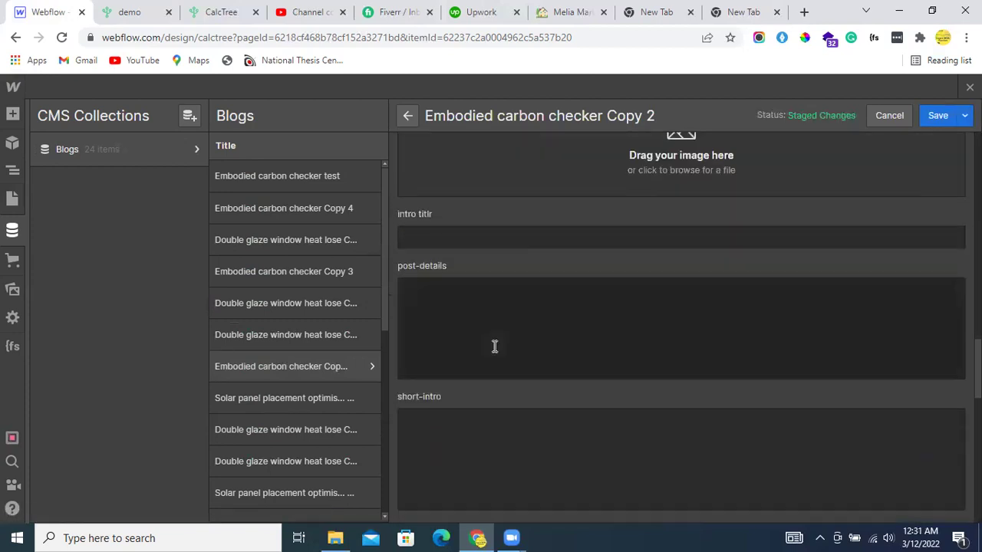
pyautogui.scroll(-4, 494, 346)
pyautogui.scroll(-4, 503, 444)
pyautogui.scroll(-3, 502, 440)
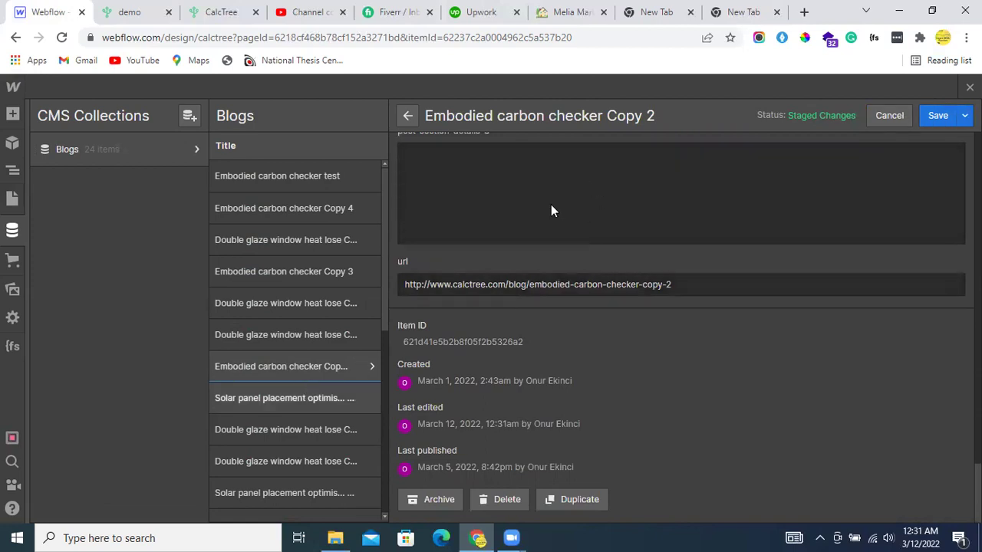
# Paste the address into the solar panel placement Copy 4 post's url field
pyautogui.click(544, 275)
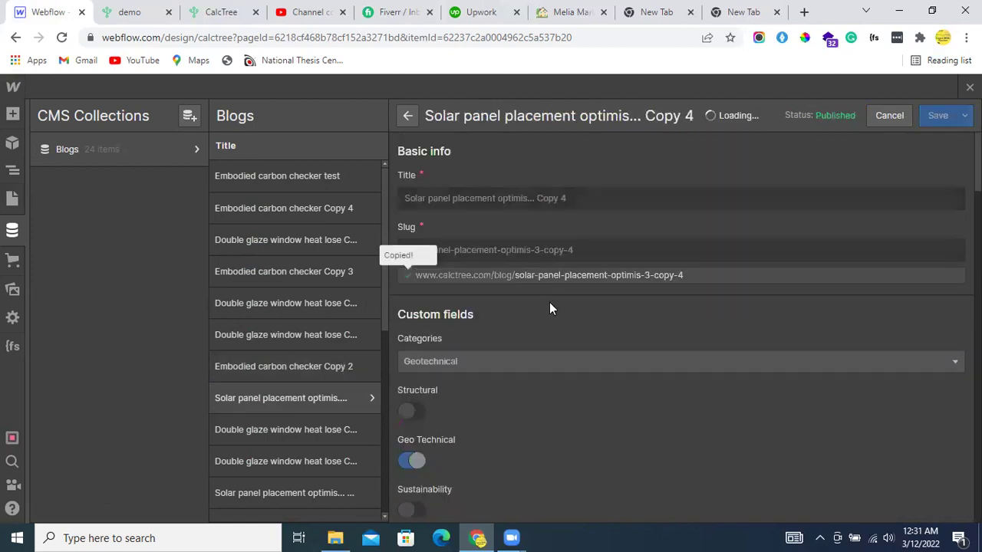
pyautogui.scroll(-2, 549, 302)
pyautogui.scroll(-5, 549, 302)
pyautogui.scroll(-5, 549, 306)
pyautogui.scroll(-5, 549, 306)
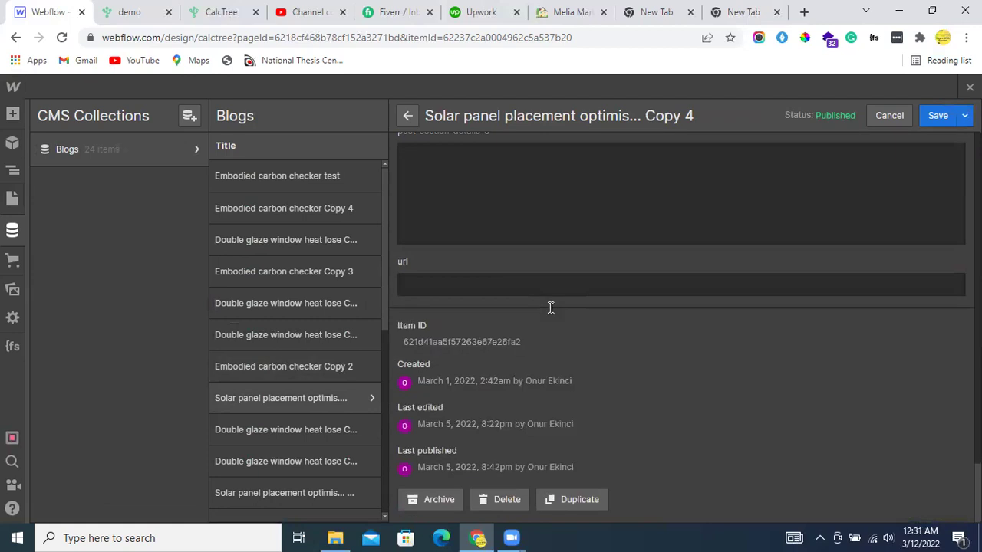
pyautogui.click(521, 291)
pyautogui.hotkey('ctrl', 'v')
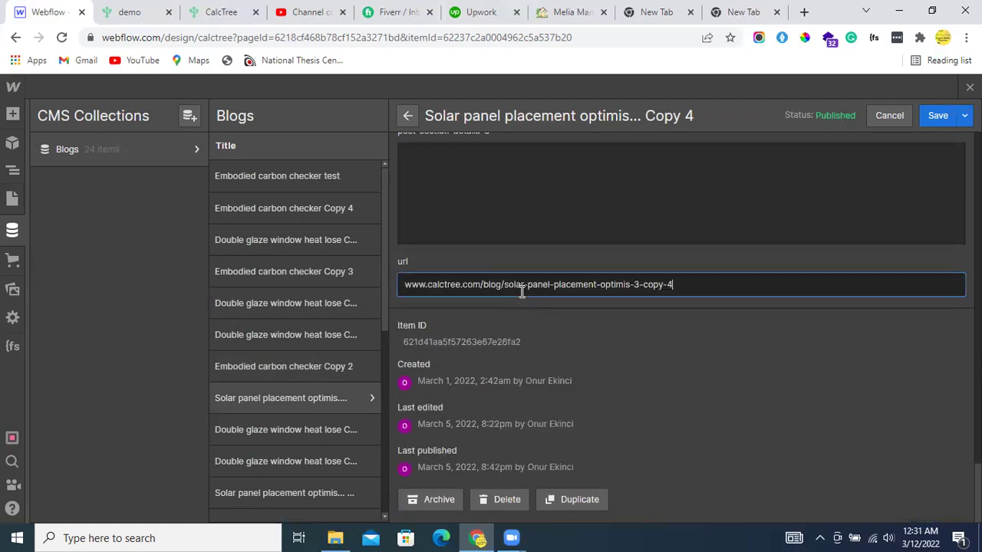
# Save solar panel Copy 4, publish to the selected domains, and switch to the live CalcTree post
pyautogui.click(925, 118)
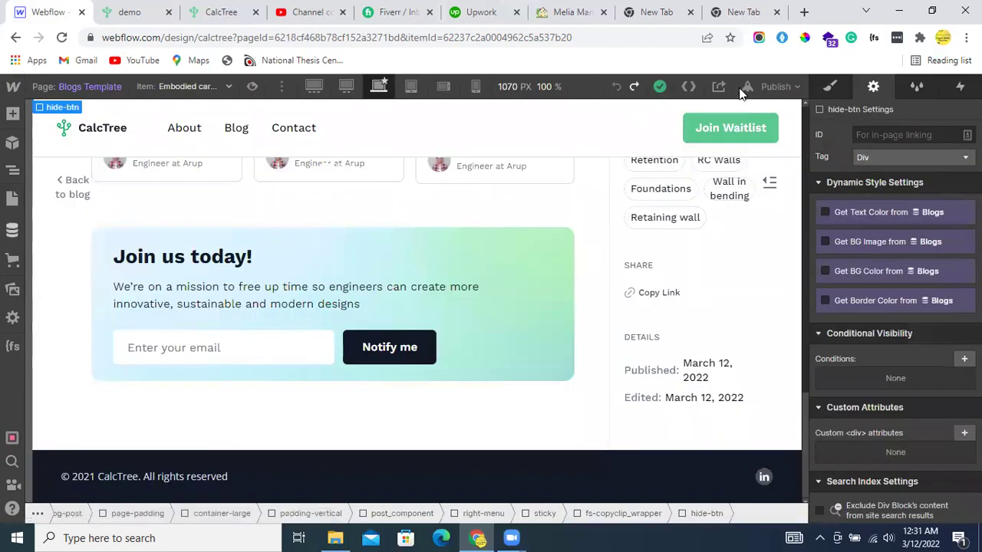
pyautogui.click(754, 86)
pyautogui.click(706, 292)
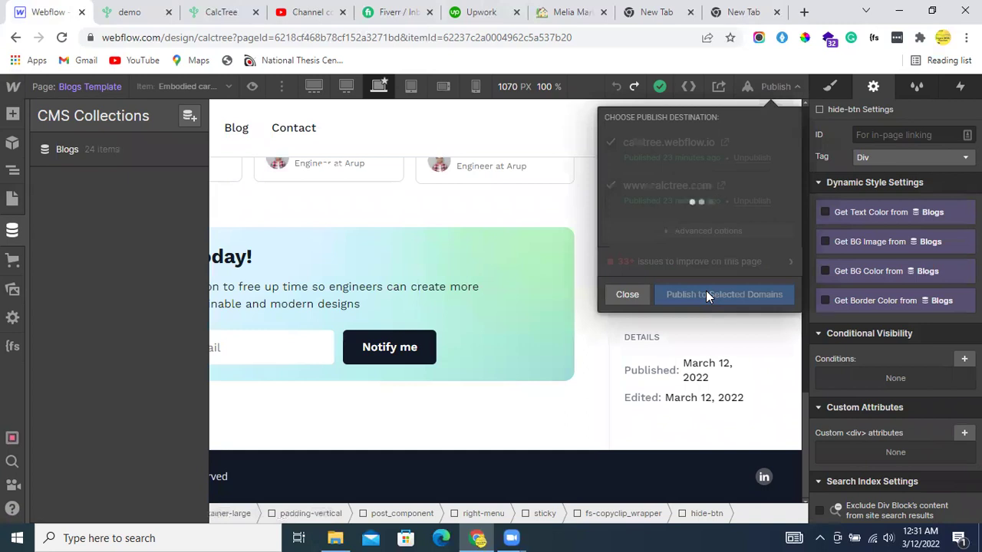
pyautogui.click(627, 295)
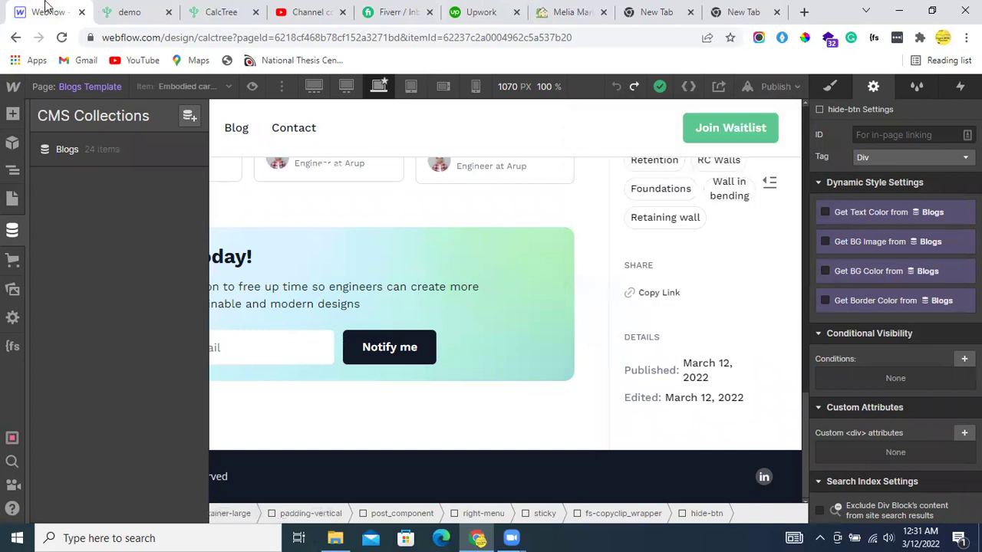
pyautogui.click(196, 10)
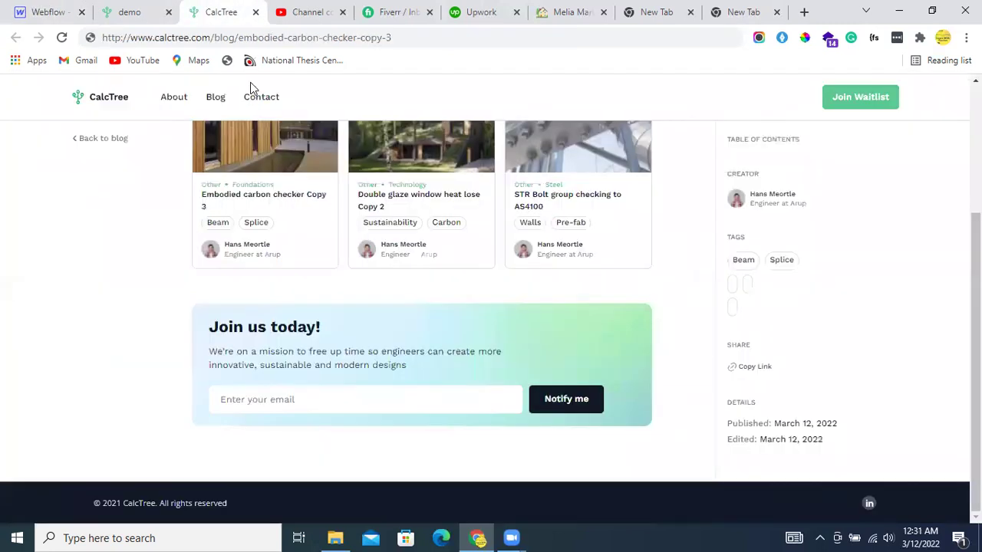
# Use the live post's Copy Link share button and check it shows 'Link copied!'
pyautogui.click(745, 368)
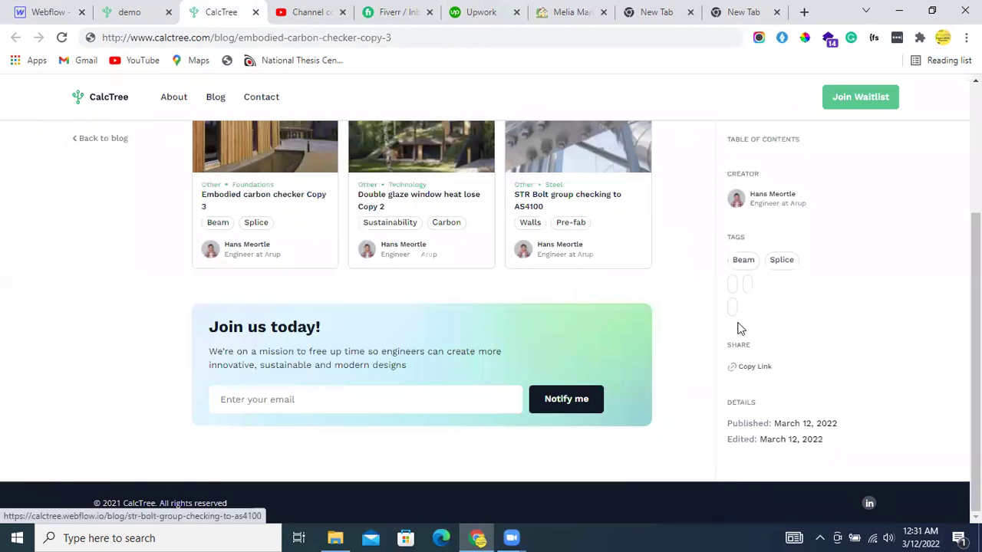